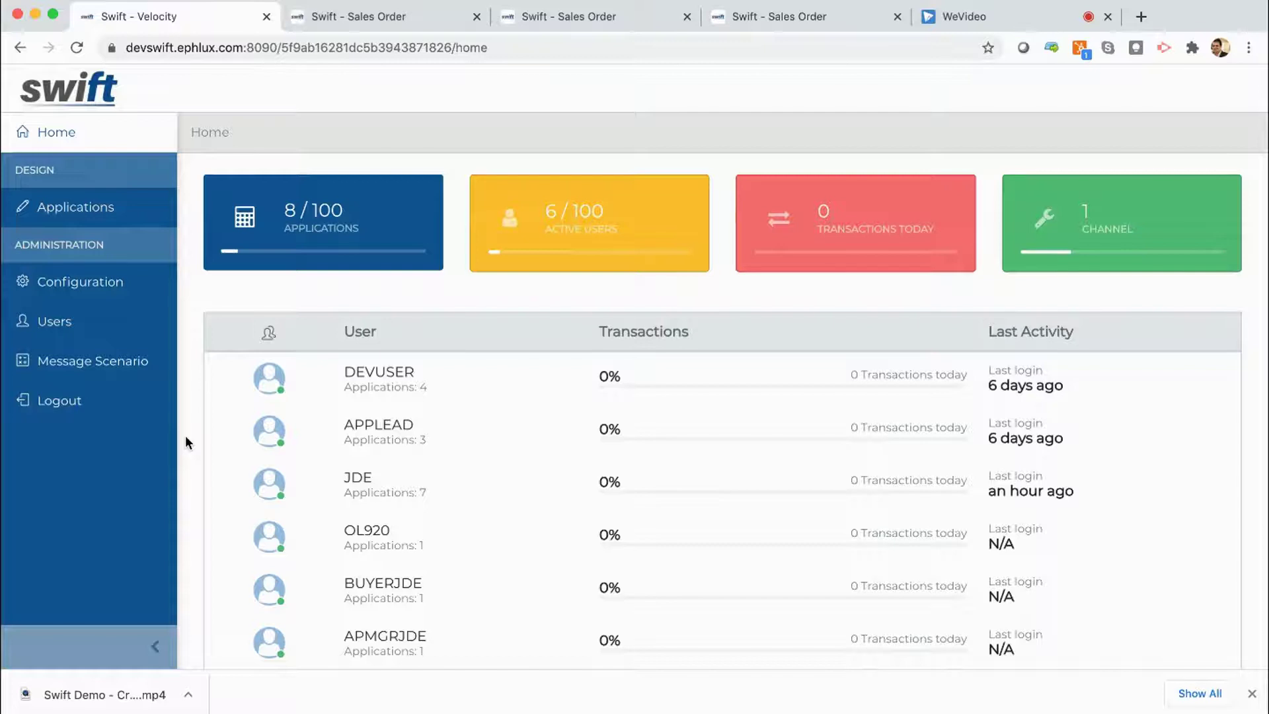
Step: Open the Sales Order application (P4210, version ZJDE0001) from the list of designed applications
click(96, 206)
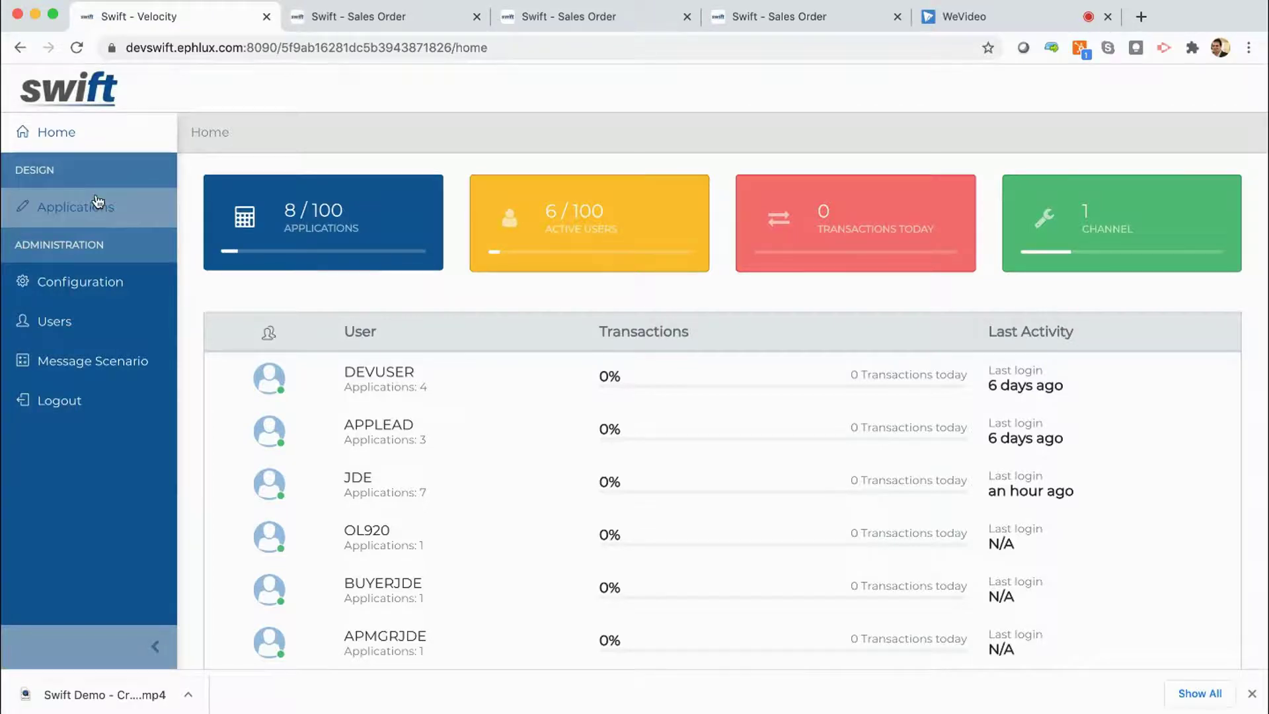
scroll(239, 411, down, 2)
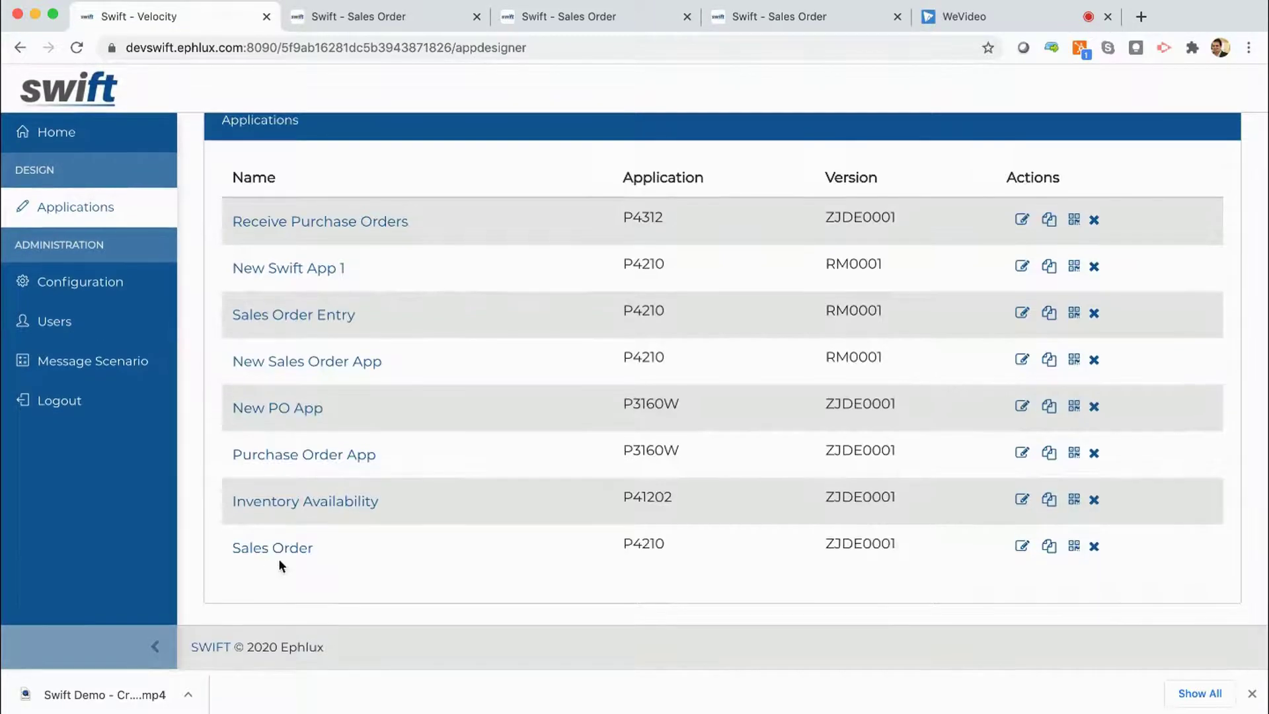
click(285, 551)
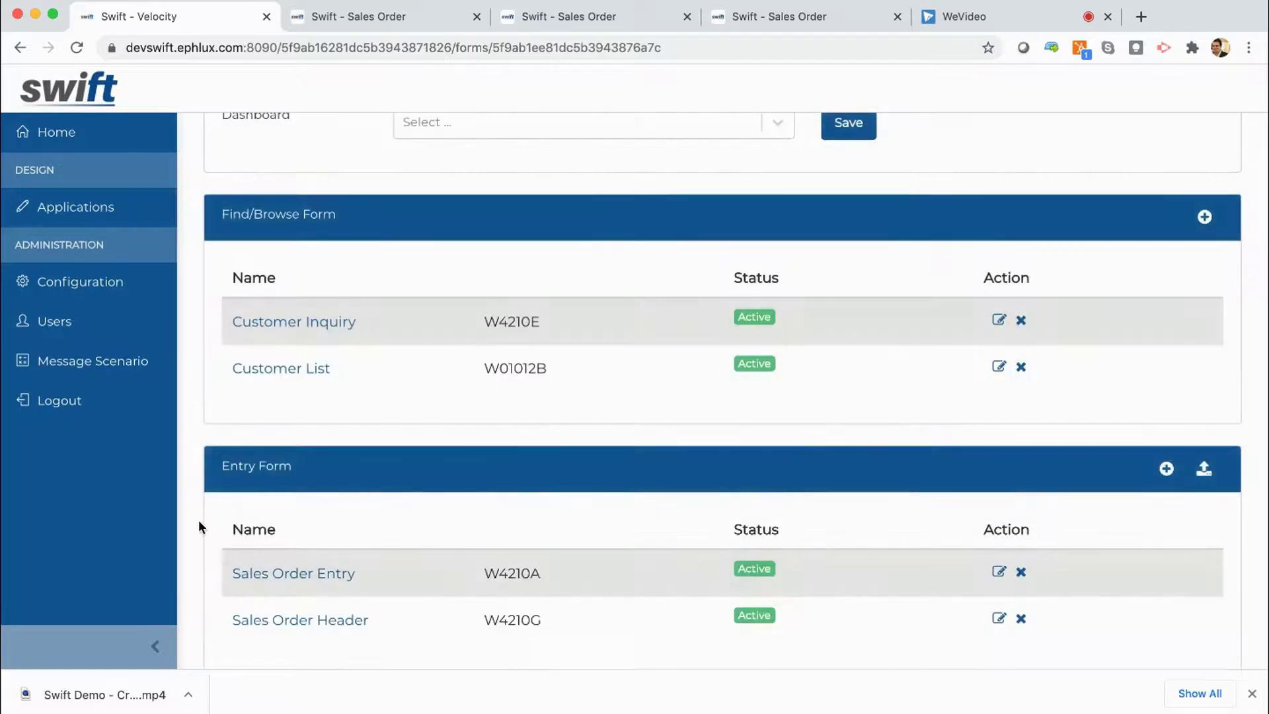
Step: Examine the application's view forms and the options for importing a view form, then cancel the import
scroll(199, 525, down, 5)
scroll(198, 519, down, 3)
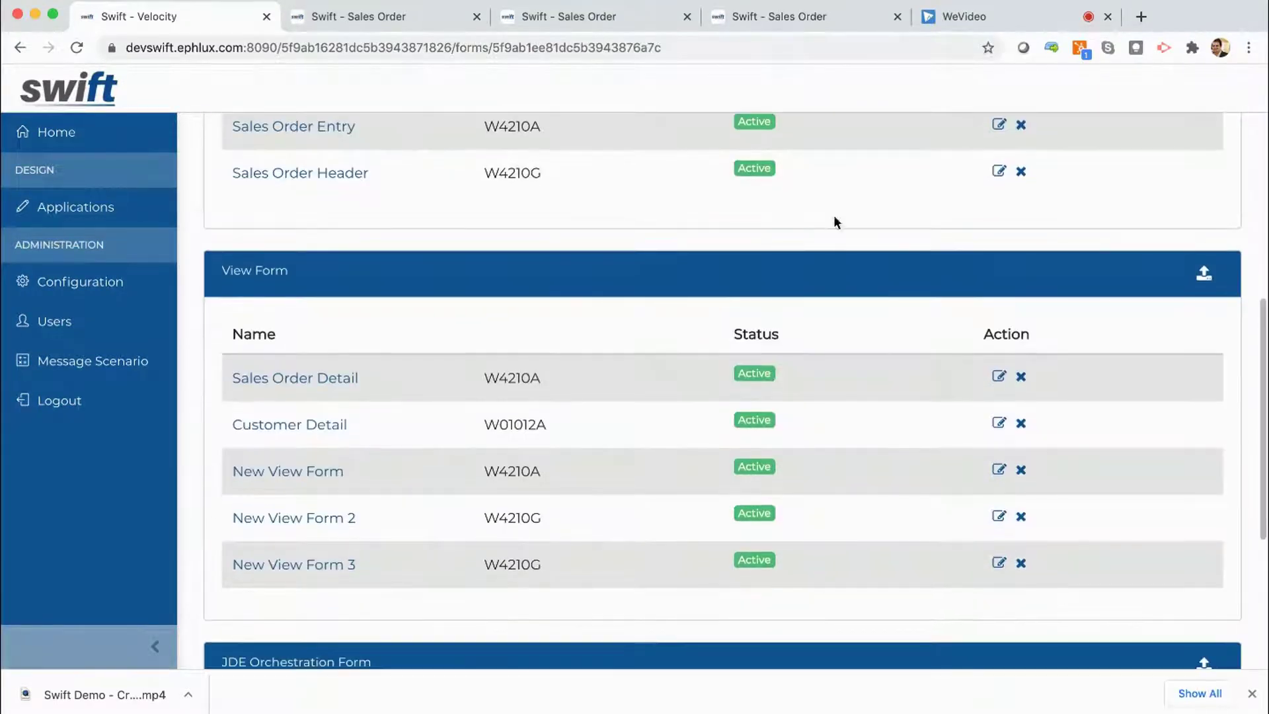
click(1204, 276)
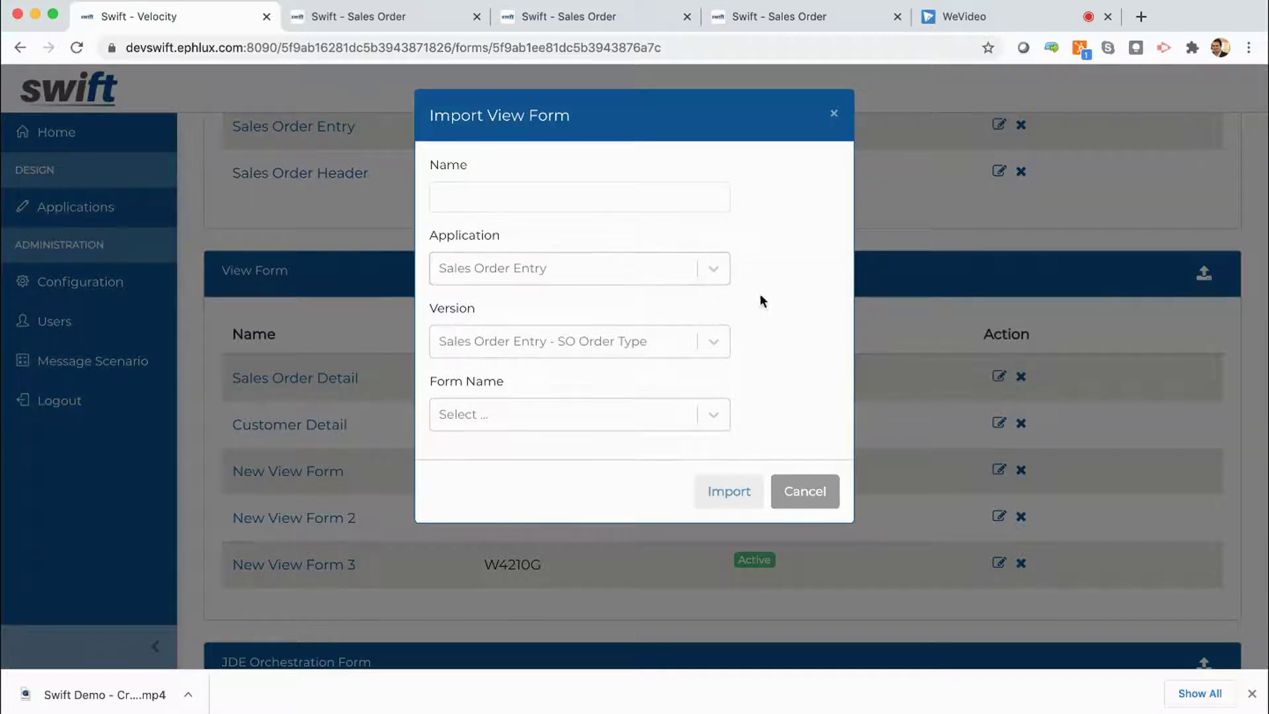
click(801, 490)
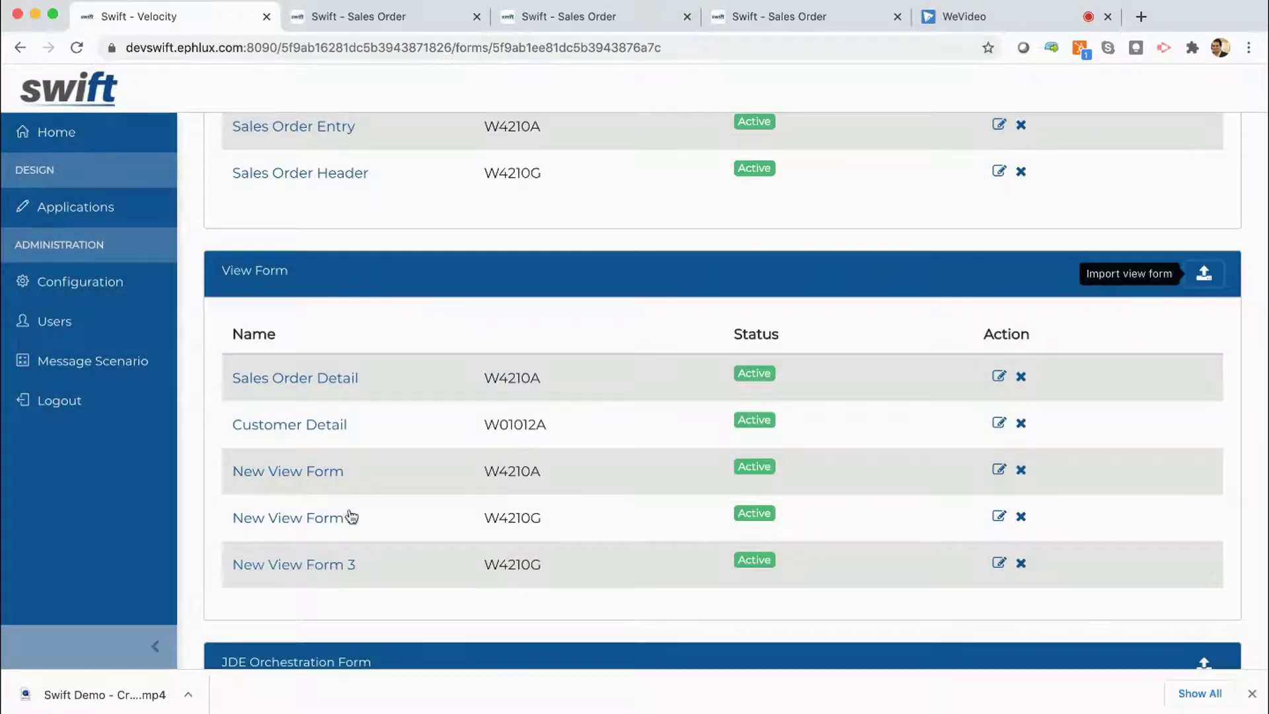
Step: Open the Sales Order Detail view form in the designer and go to its Order Info section
scroll(351, 516, up, 2)
scroll(349, 513, down, 1)
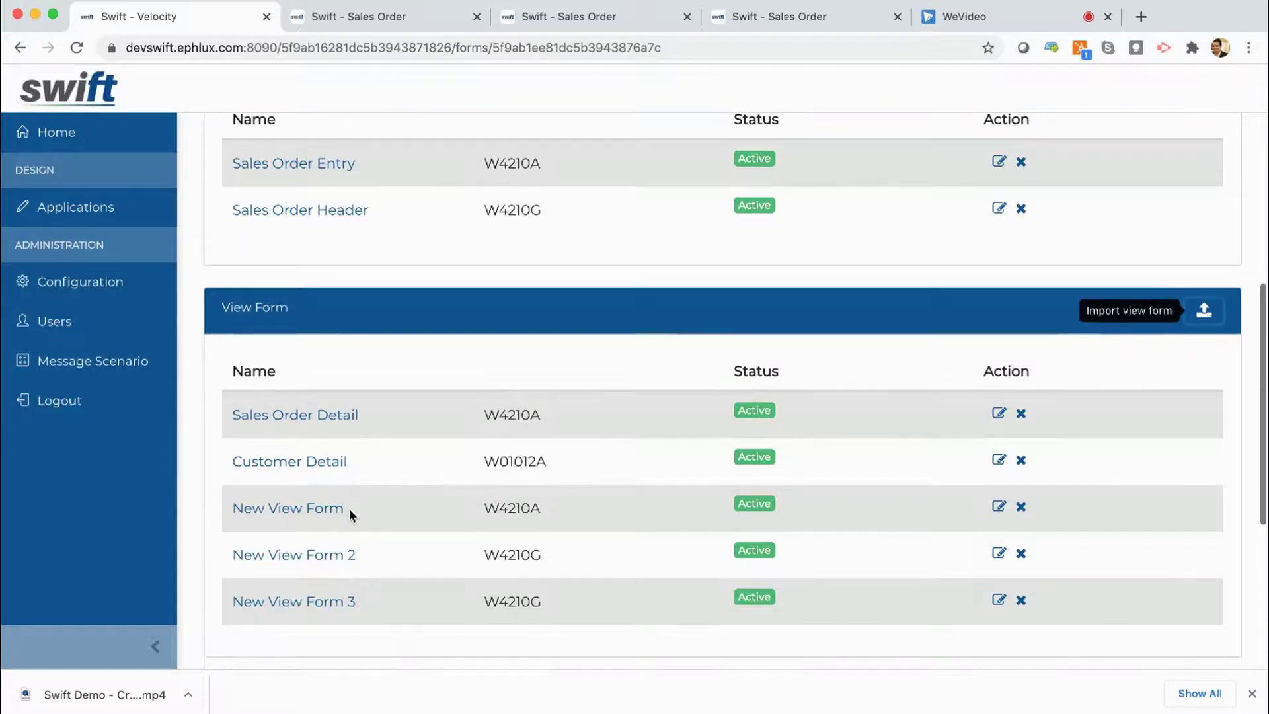
click(302, 416)
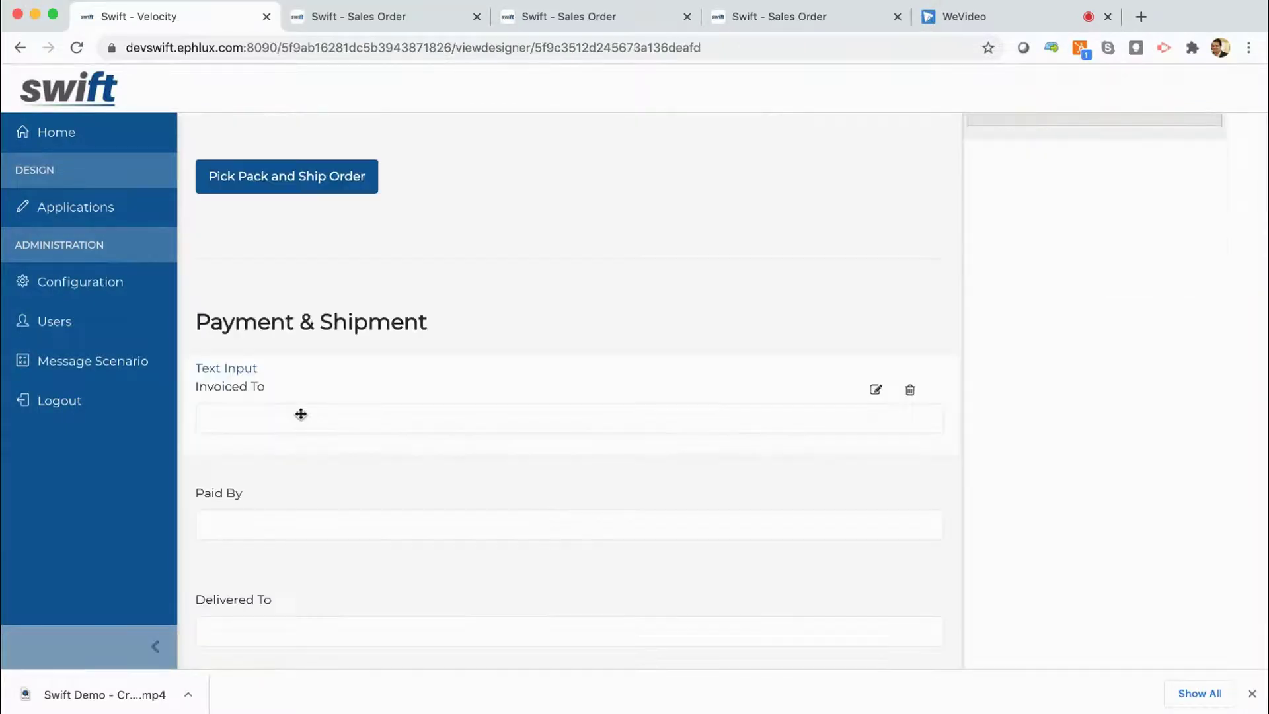
scroll(301, 414, up, 10)
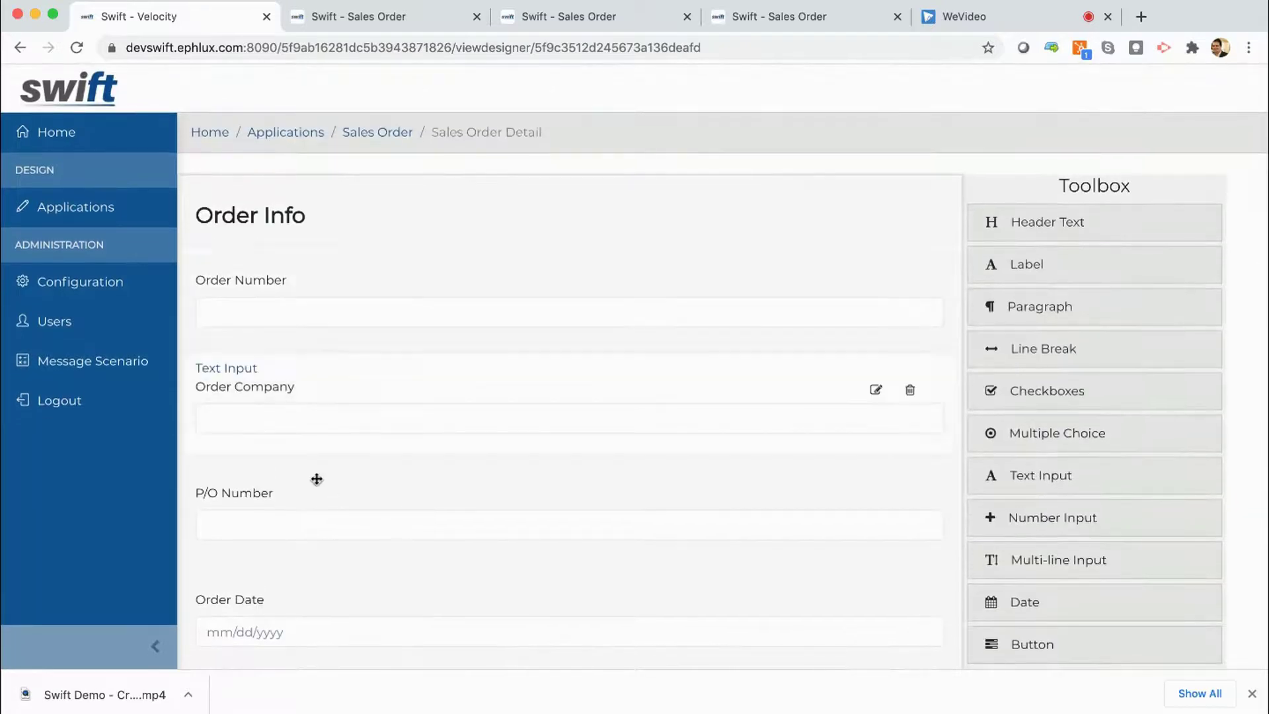
Step: Add a button to the form between the P/O Number and Order Date fields
scroll(323, 515, down, 3)
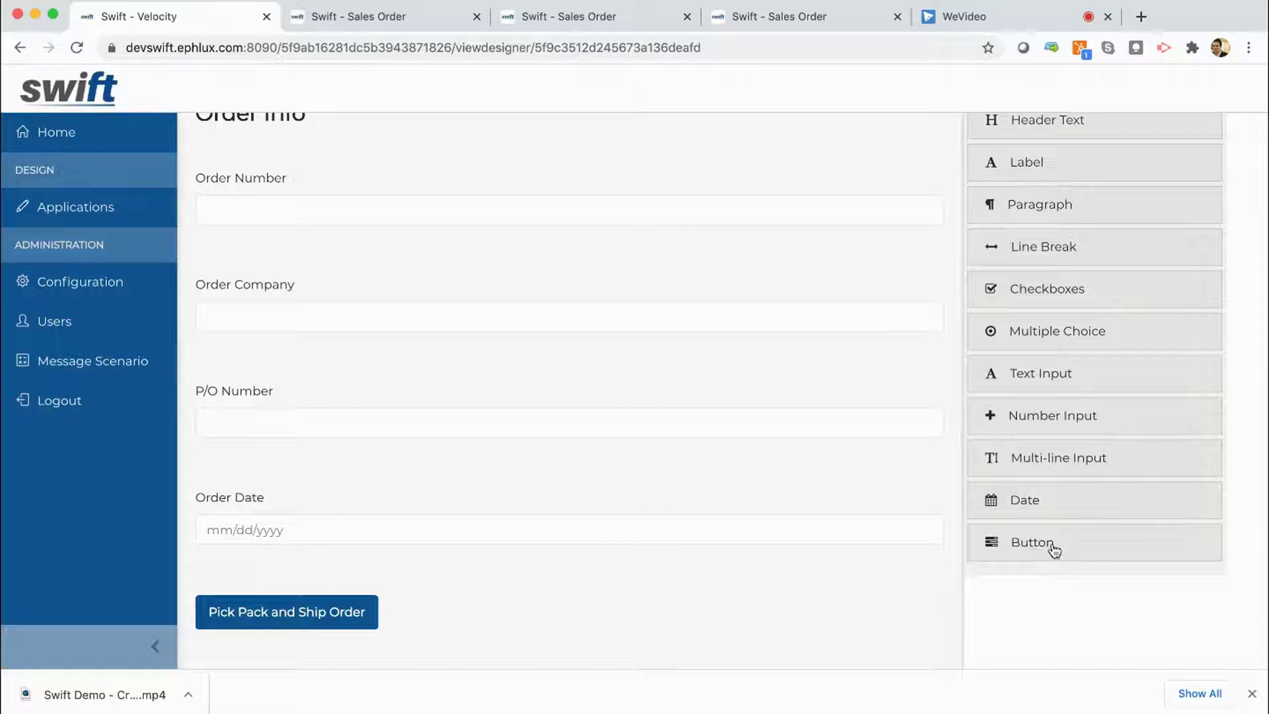
scroll(560, 626, down, 1)
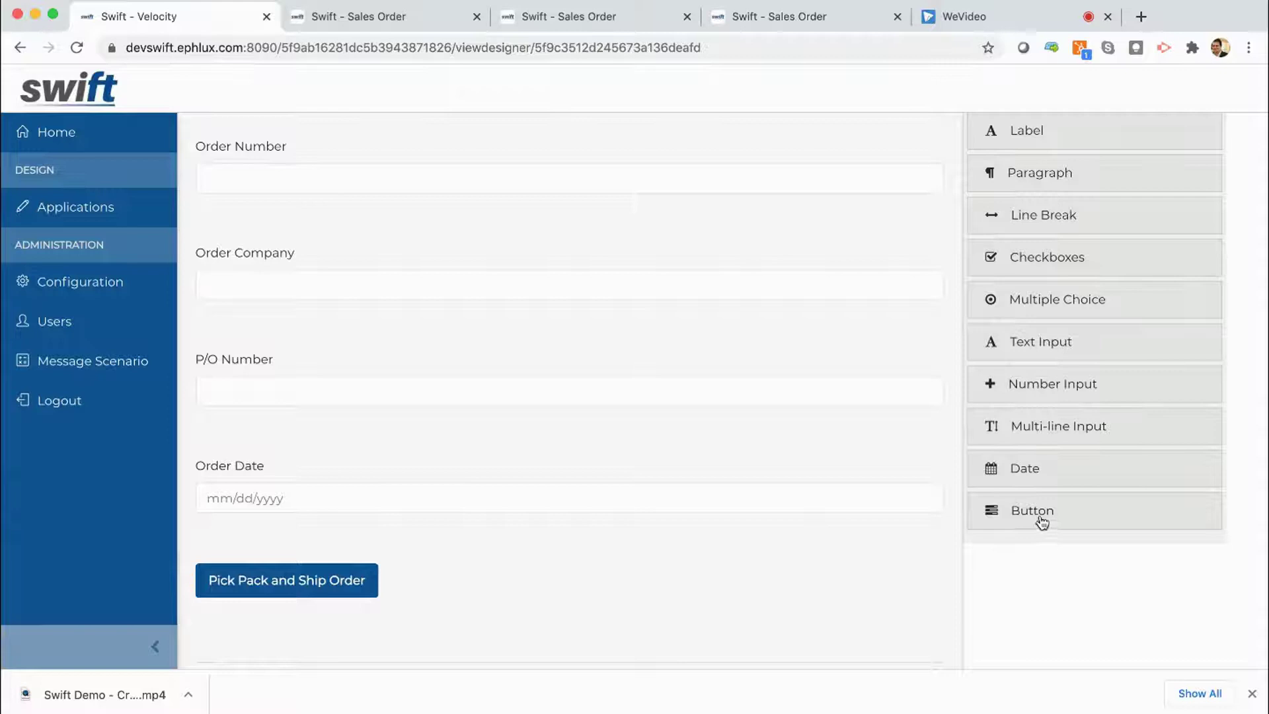
drag(1041, 514, 472, 560)
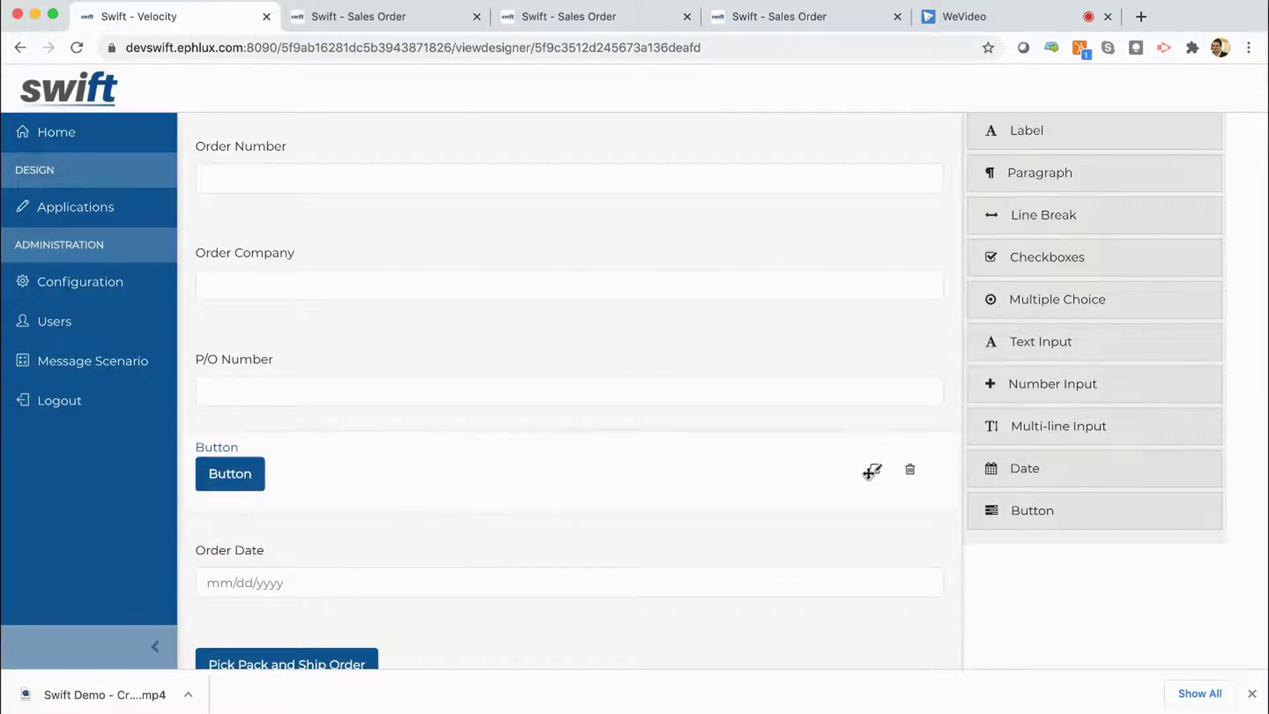
Step: Set the new button's display text to "Track" and enable its Show option
click(875, 468)
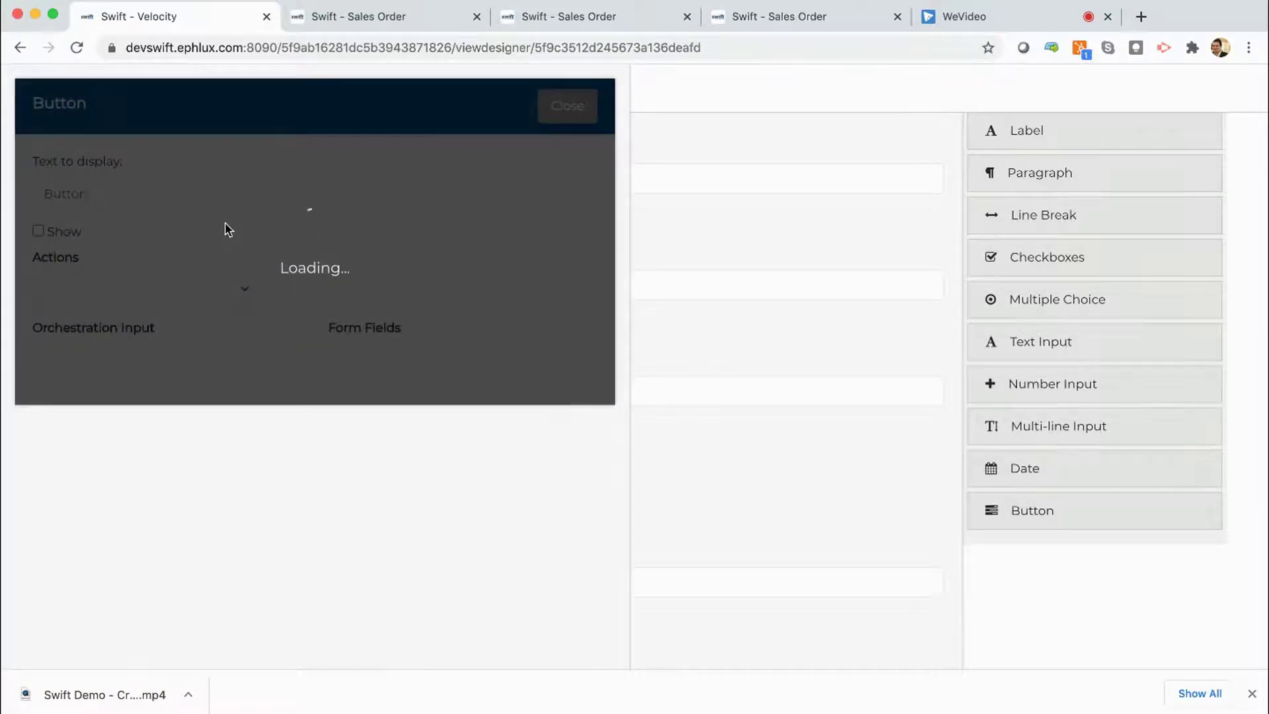
click(97, 193)
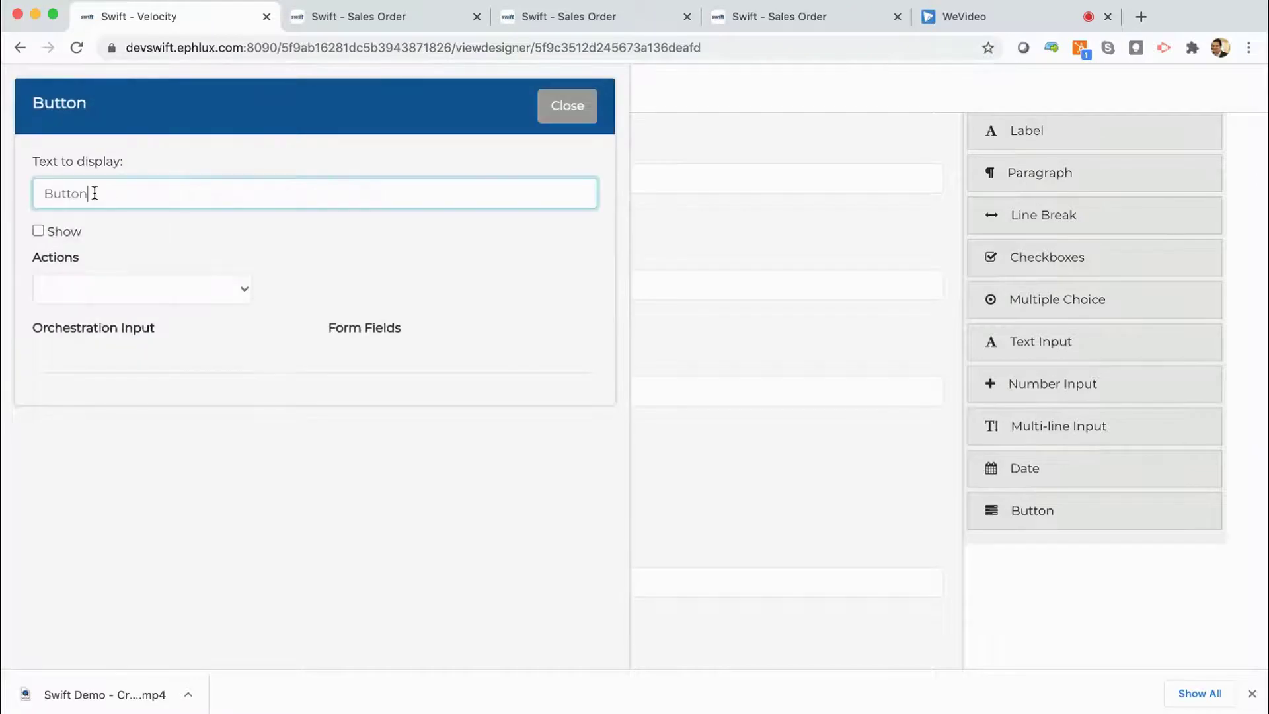
drag(112, 190, 22, 194)
text(Track)
click(38, 231)
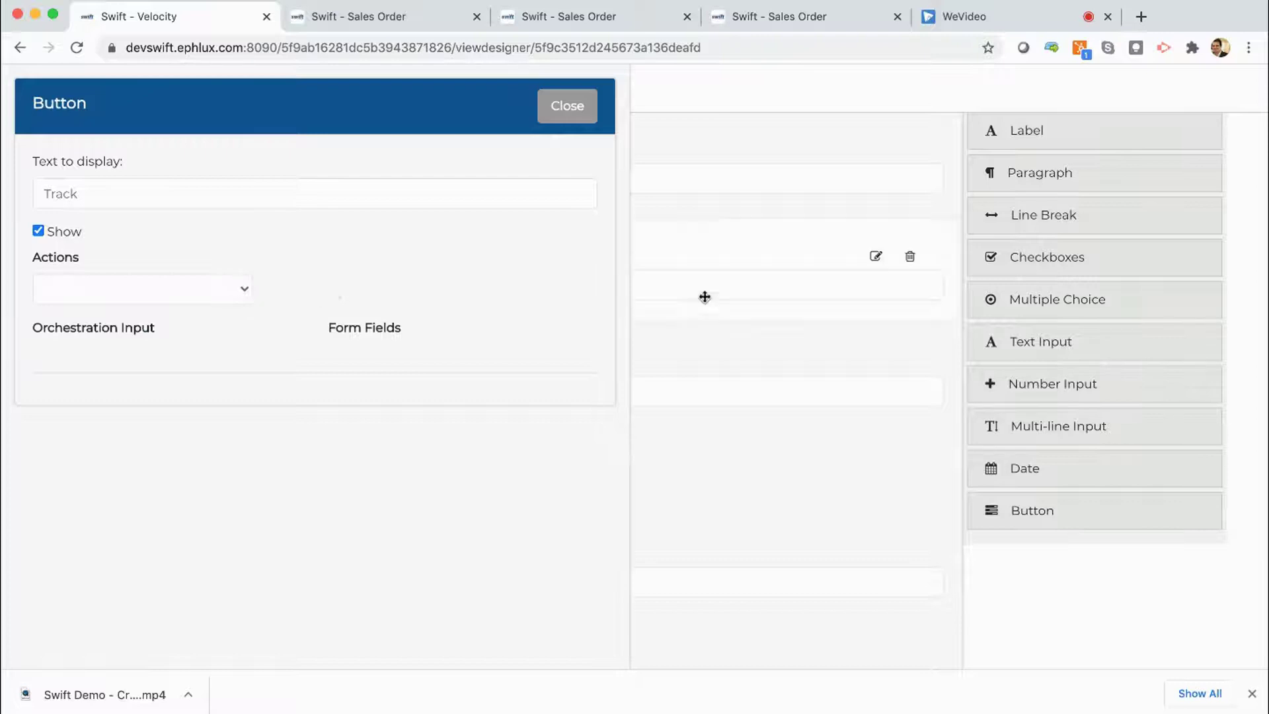
Step: Try JD Edwards EnterpriseOne as the Track button's action type and check its Action choices
click(247, 295)
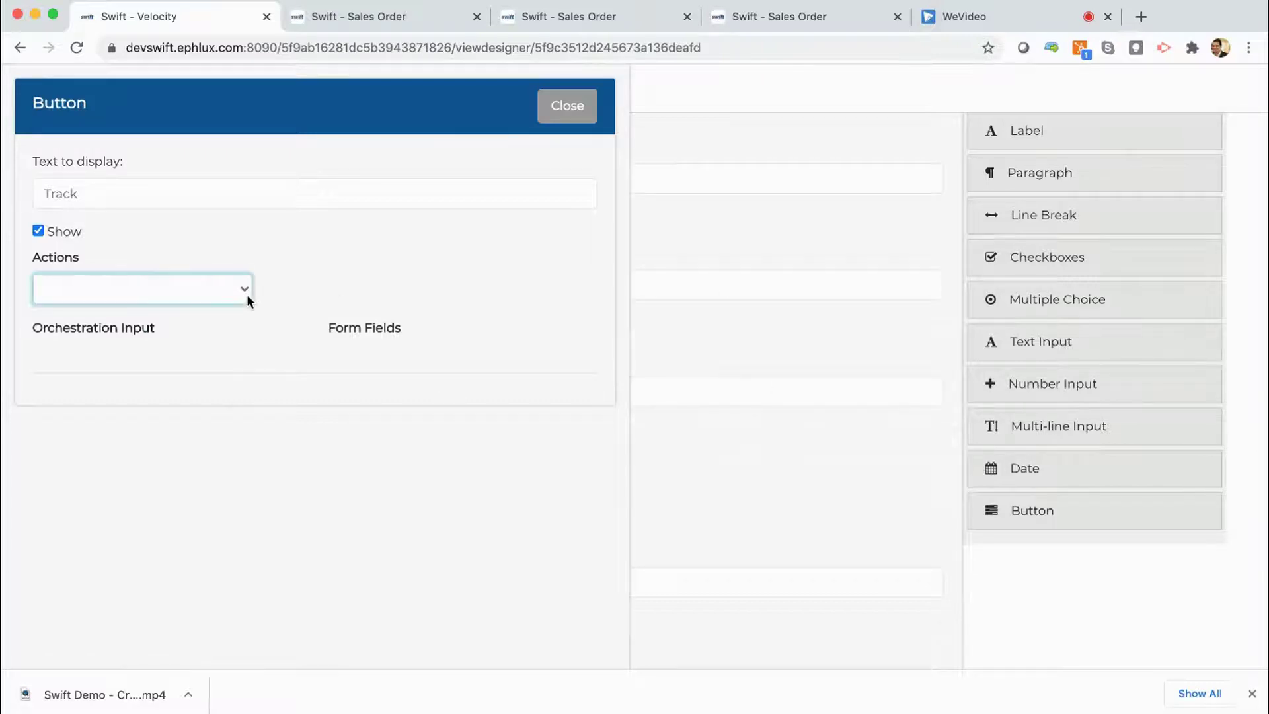
click(209, 306)
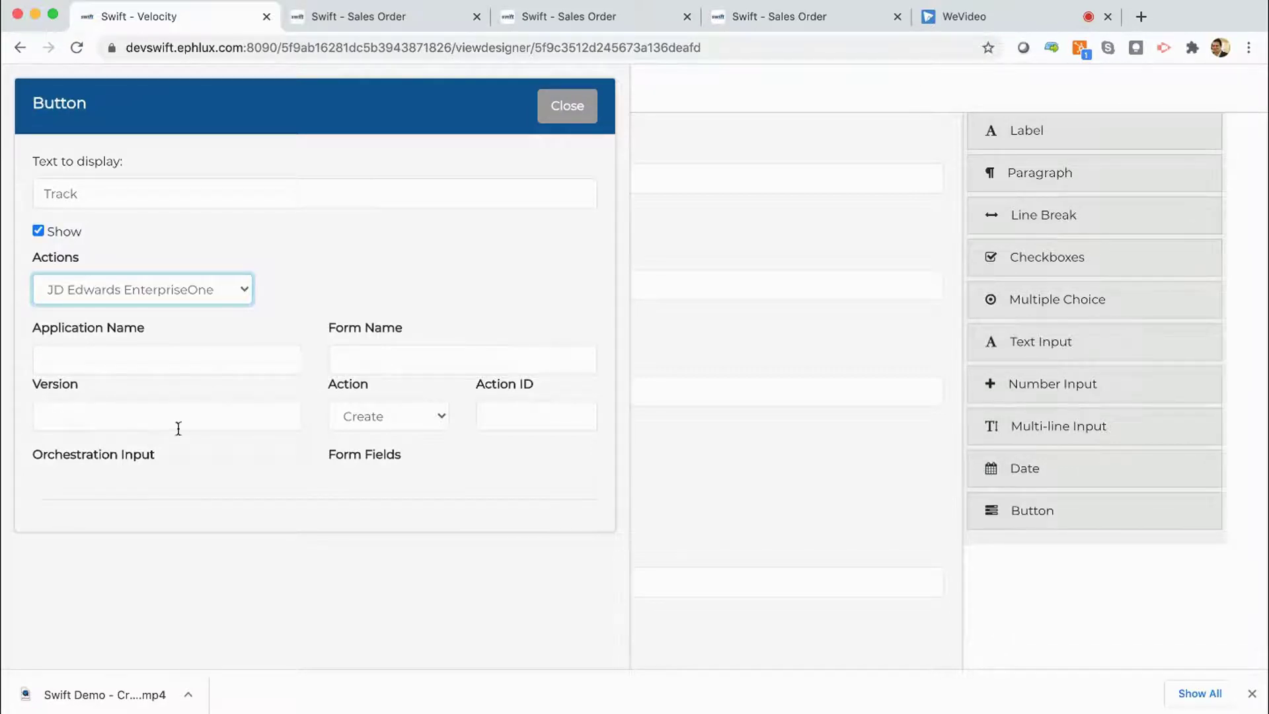
click(422, 419)
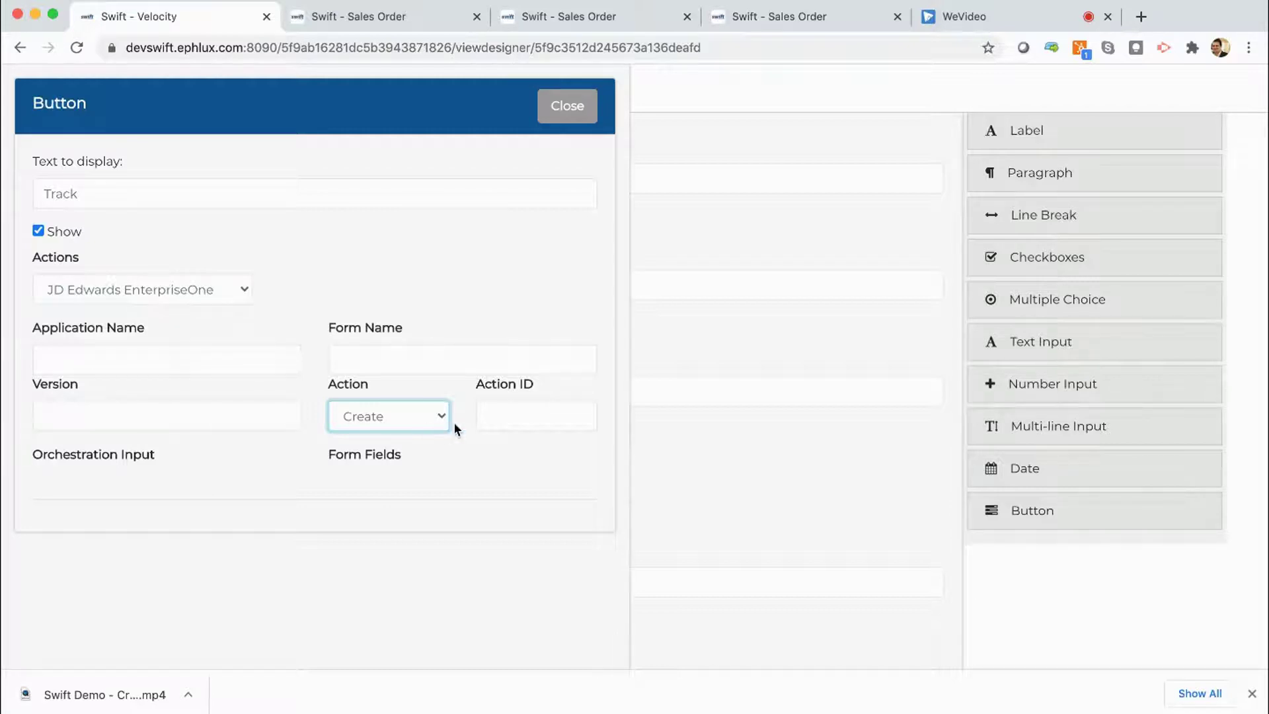
Step: Set the Track button's action to JD Edwards Orchestration and select the JDE_ORCH_13_UpdateMeterReadings orchestration
click(236, 291)
click(197, 301)
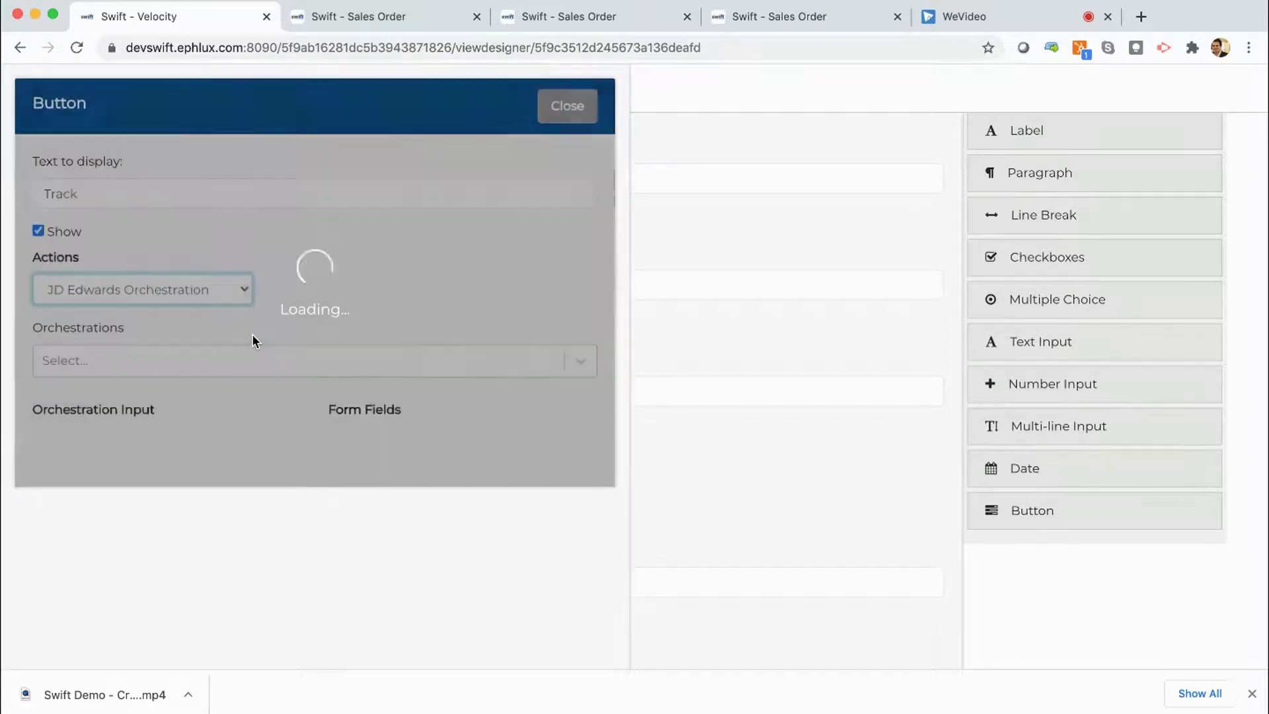
click(580, 365)
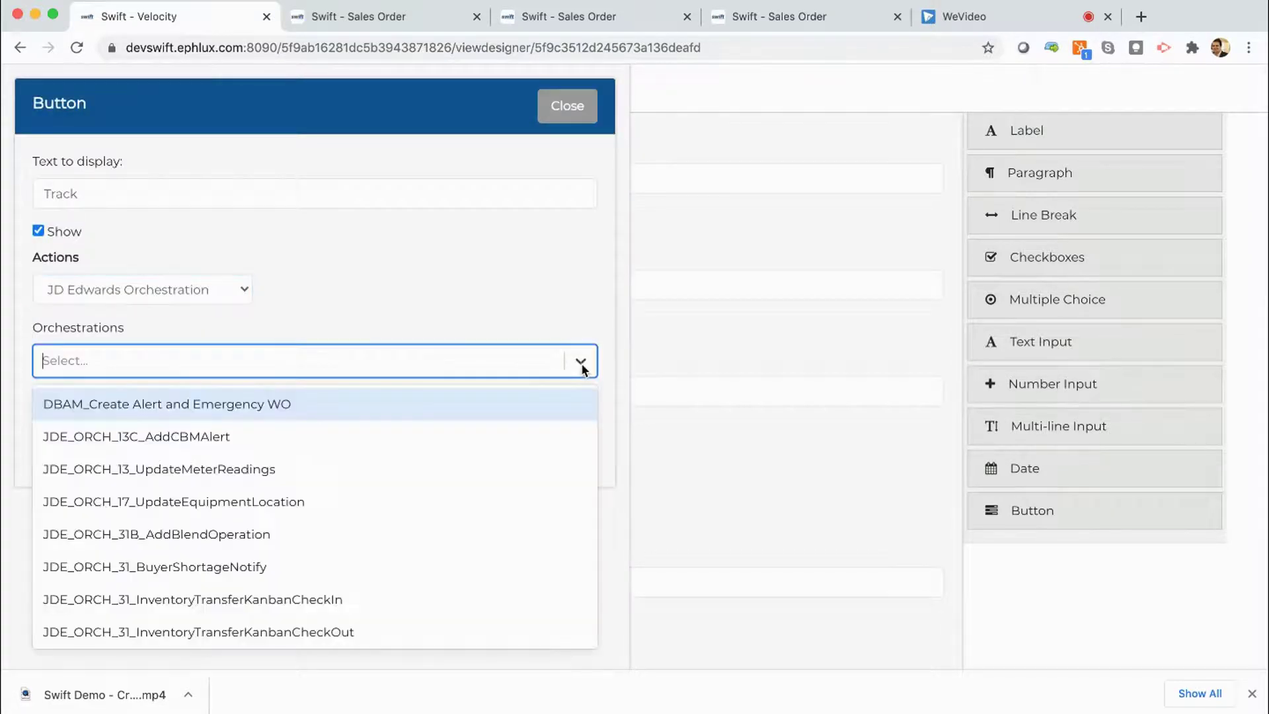
click(228, 476)
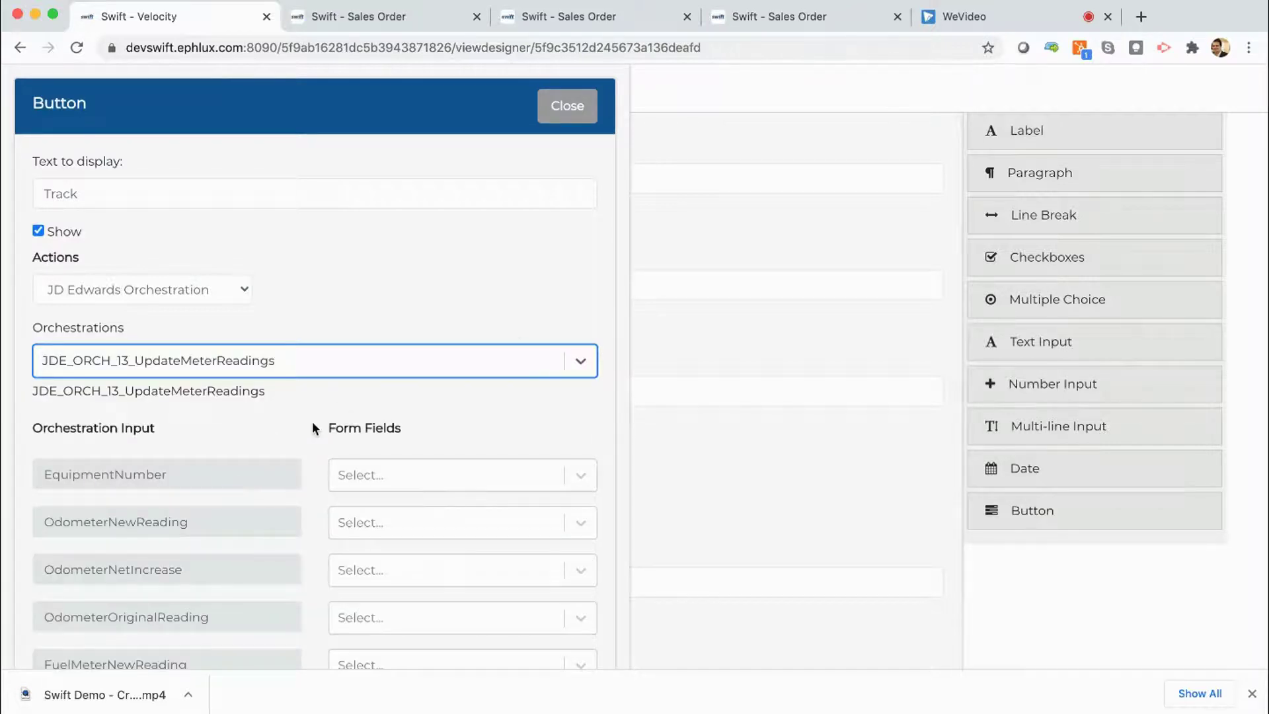
Step: Change the orchestration to JDE_ORCH_13C_AddCBMAlert and review its orchestration inputs
click(578, 361)
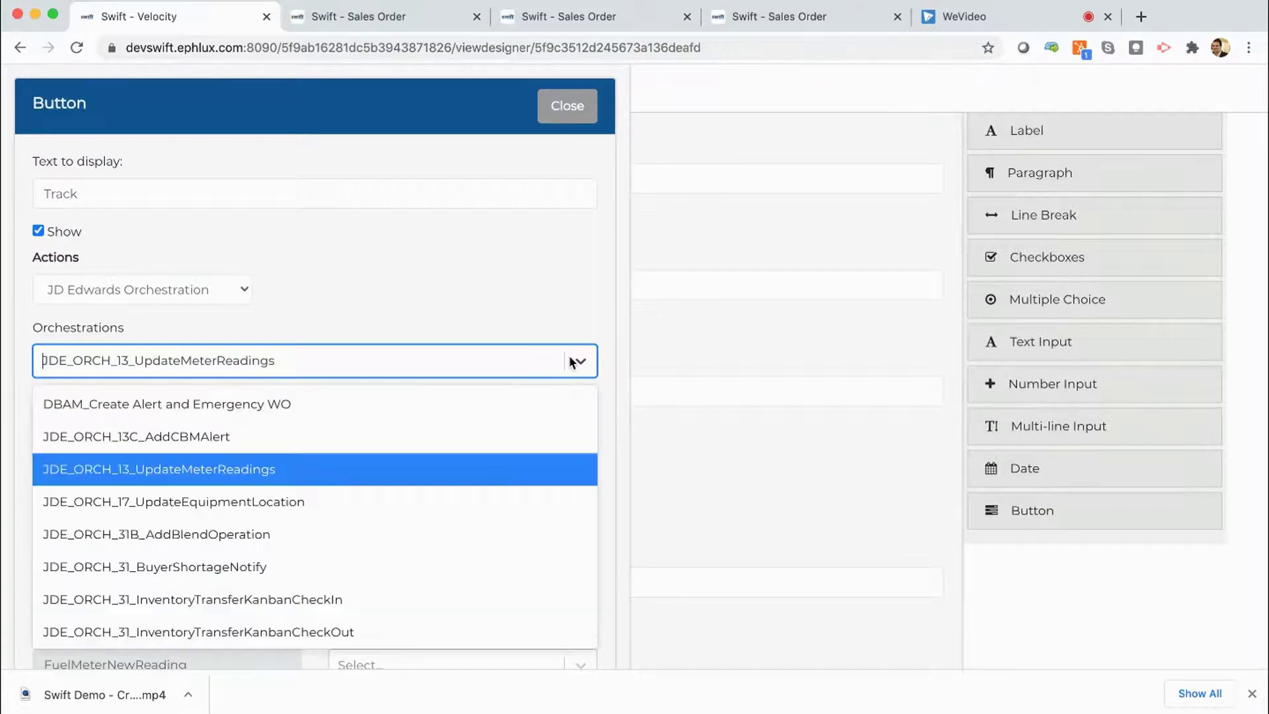
click(292, 439)
scroll(302, 426, down, 1)
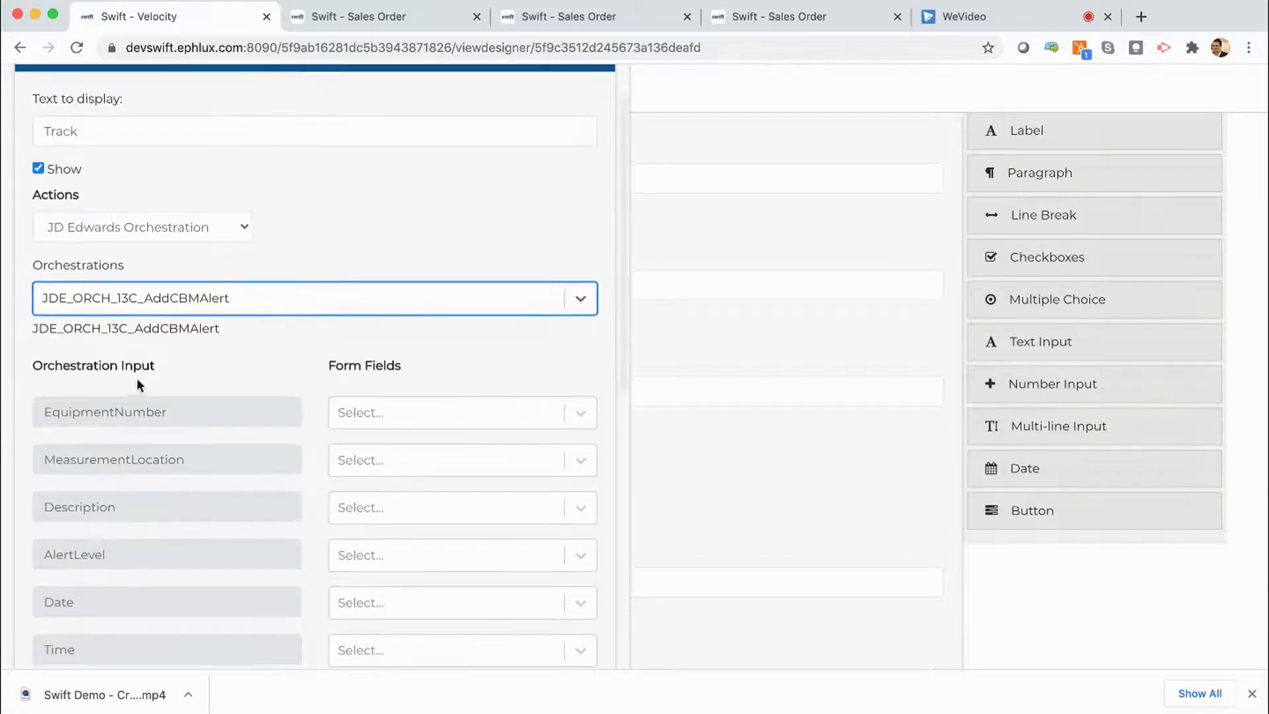
scroll(148, 522, down, 2)
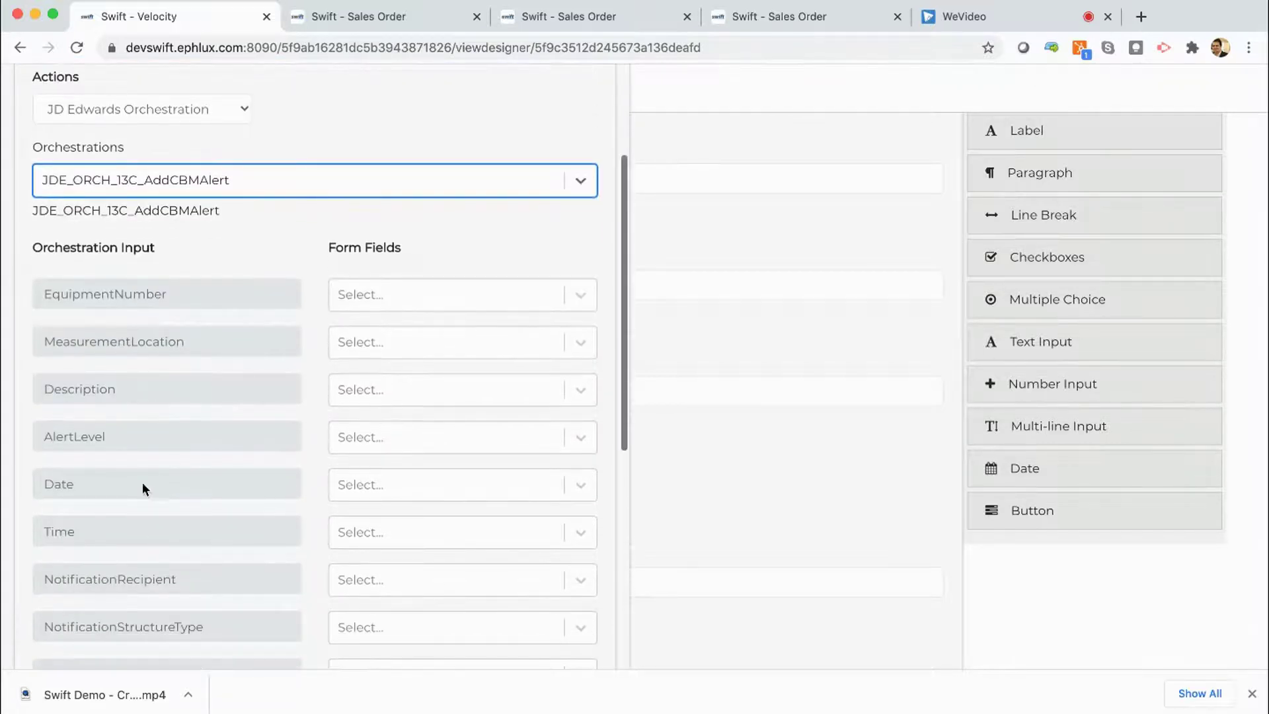
scroll(157, 545, down, 3)
scroll(157, 542, up, 3)
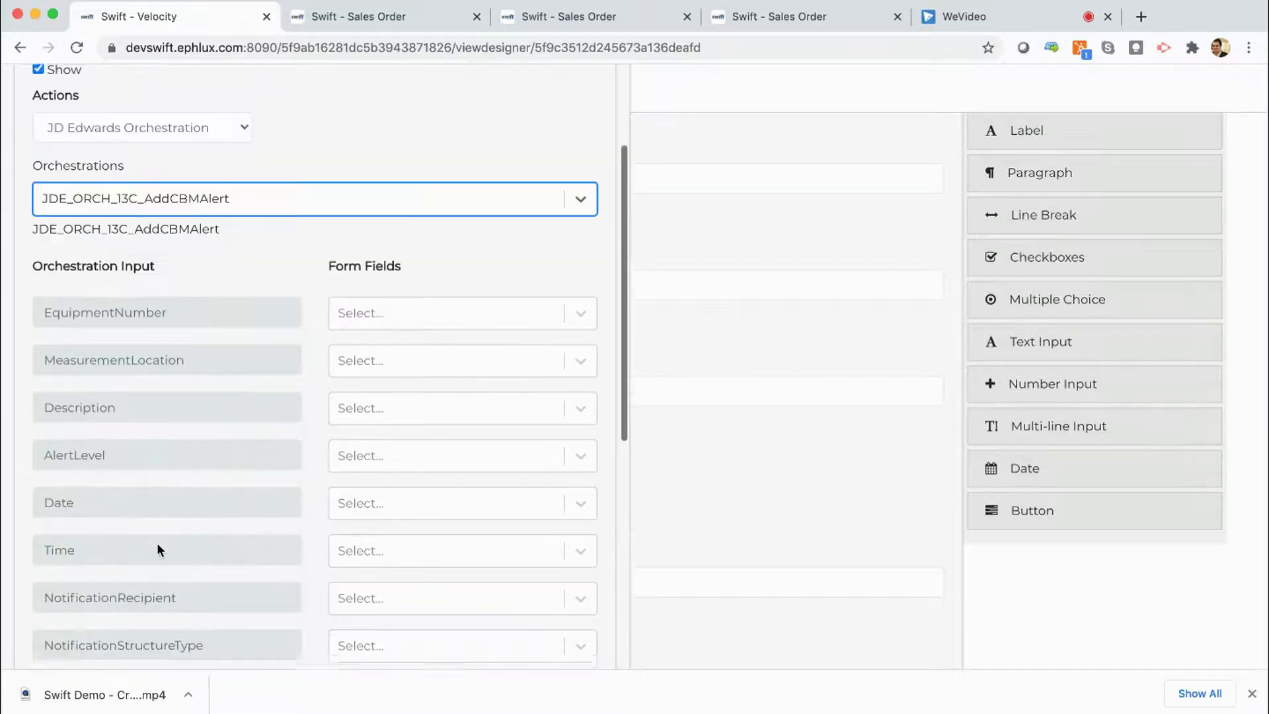
Step: Check which form fields can be mapped to the EquipmentNumber input, close the button's settings and view the Track button on the form
click(580, 319)
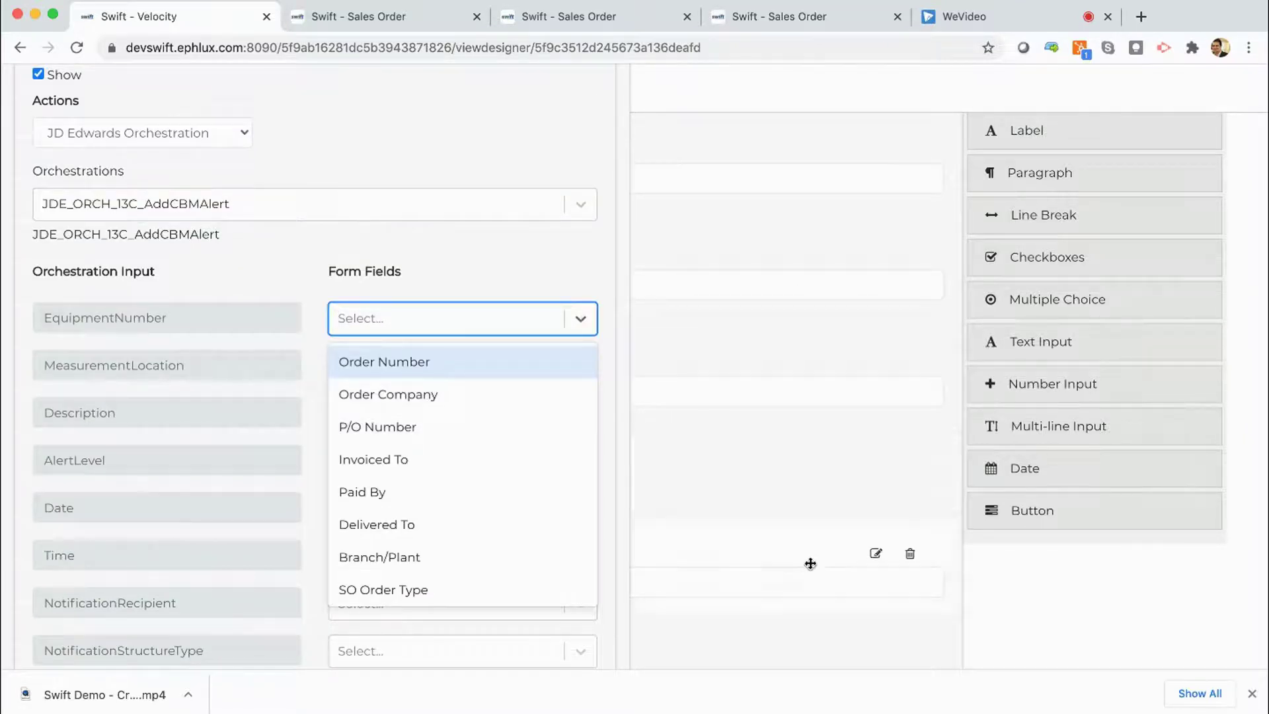
click(996, 557)
scroll(589, 171, up, 3)
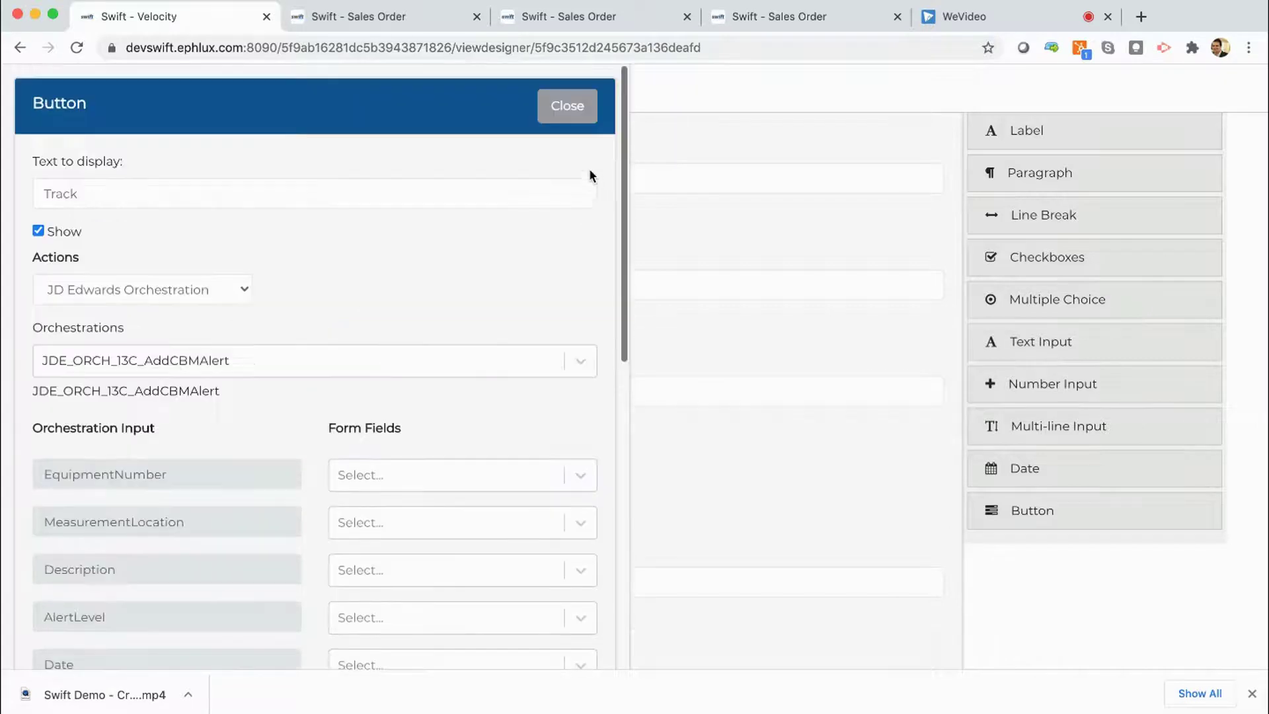
click(572, 111)
scroll(581, 360, up, 3)
scroll(579, 363, down, 4)
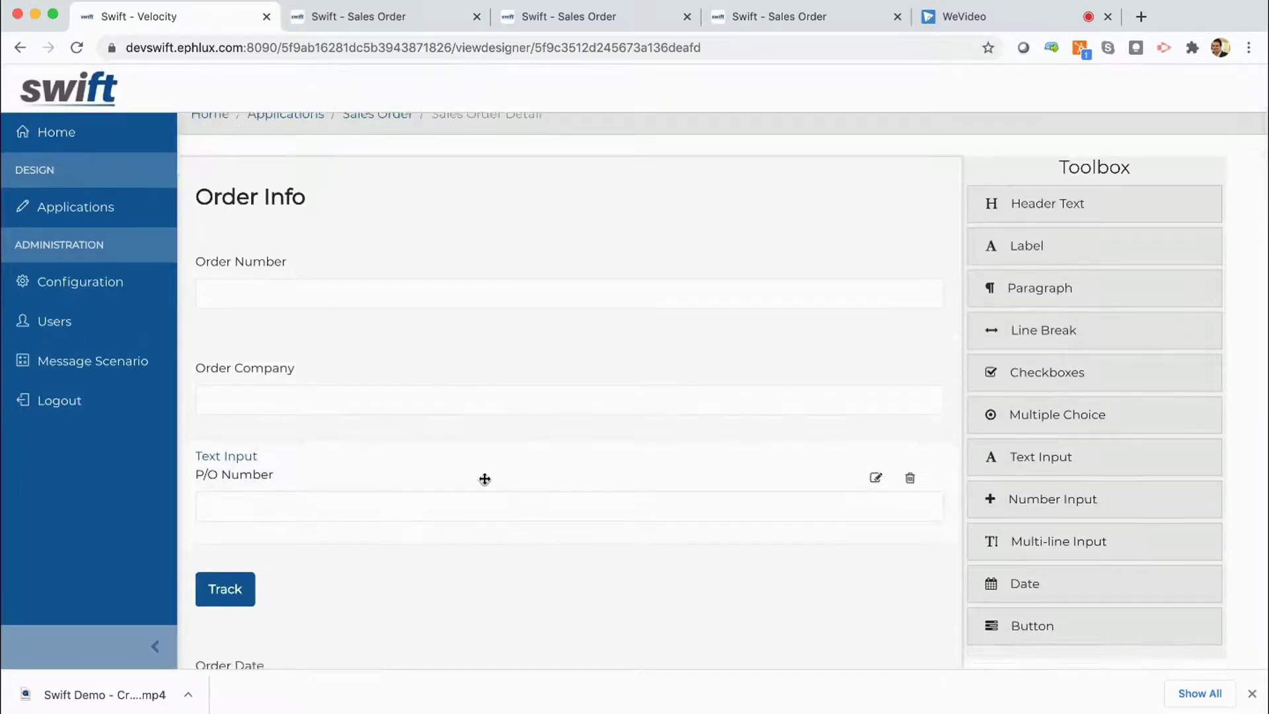
scroll(864, 553, up, 1)
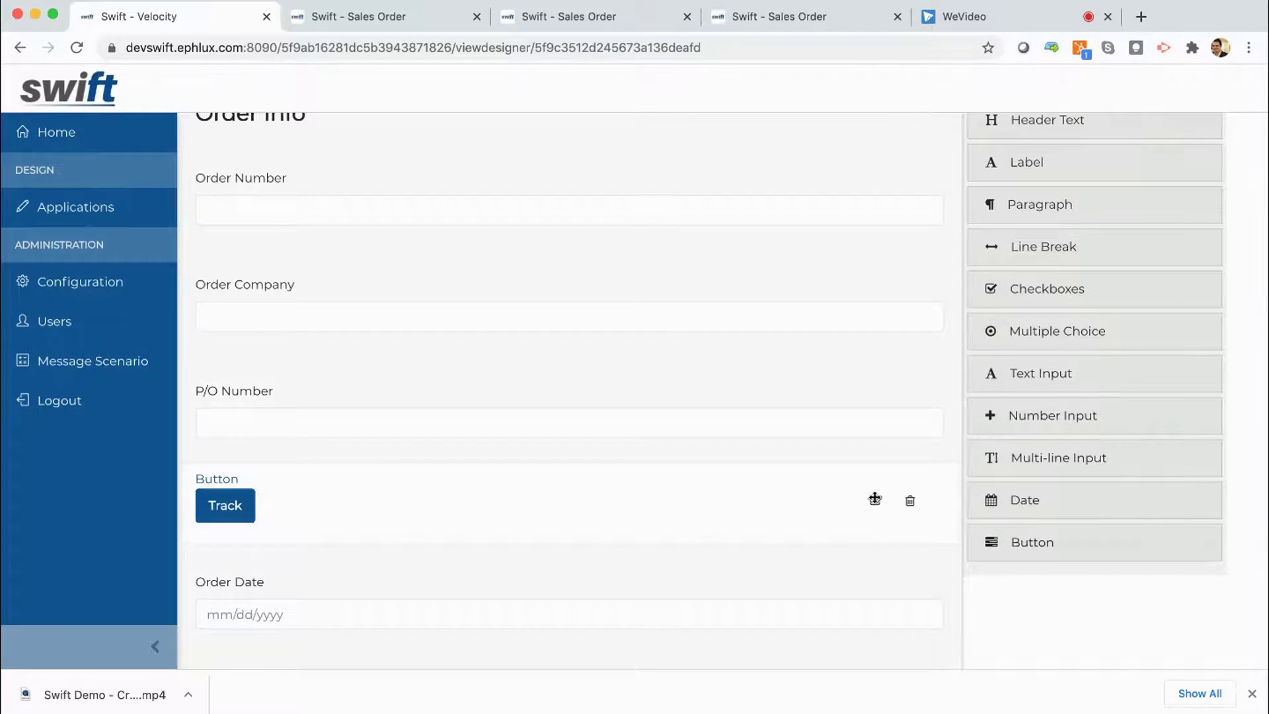
Step: Reopen the Track button's settings and try to list the form fields for EquipmentNumber again
click(875, 499)
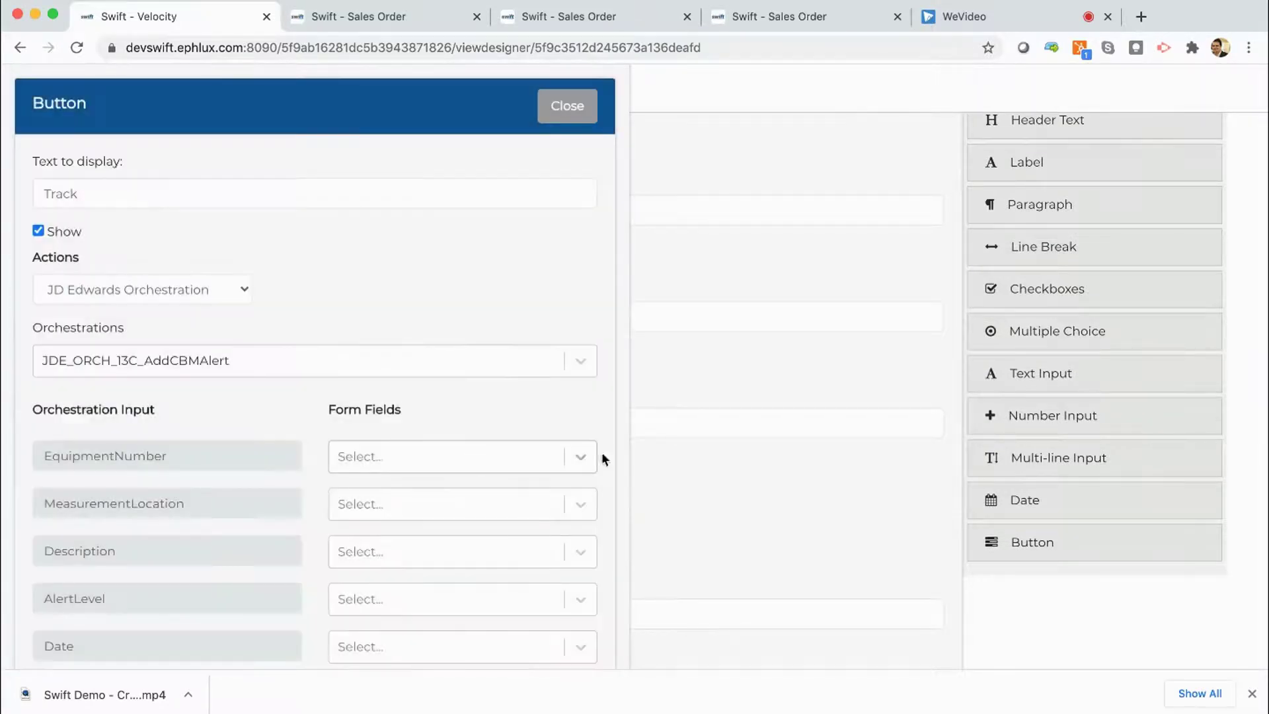
click(581, 458)
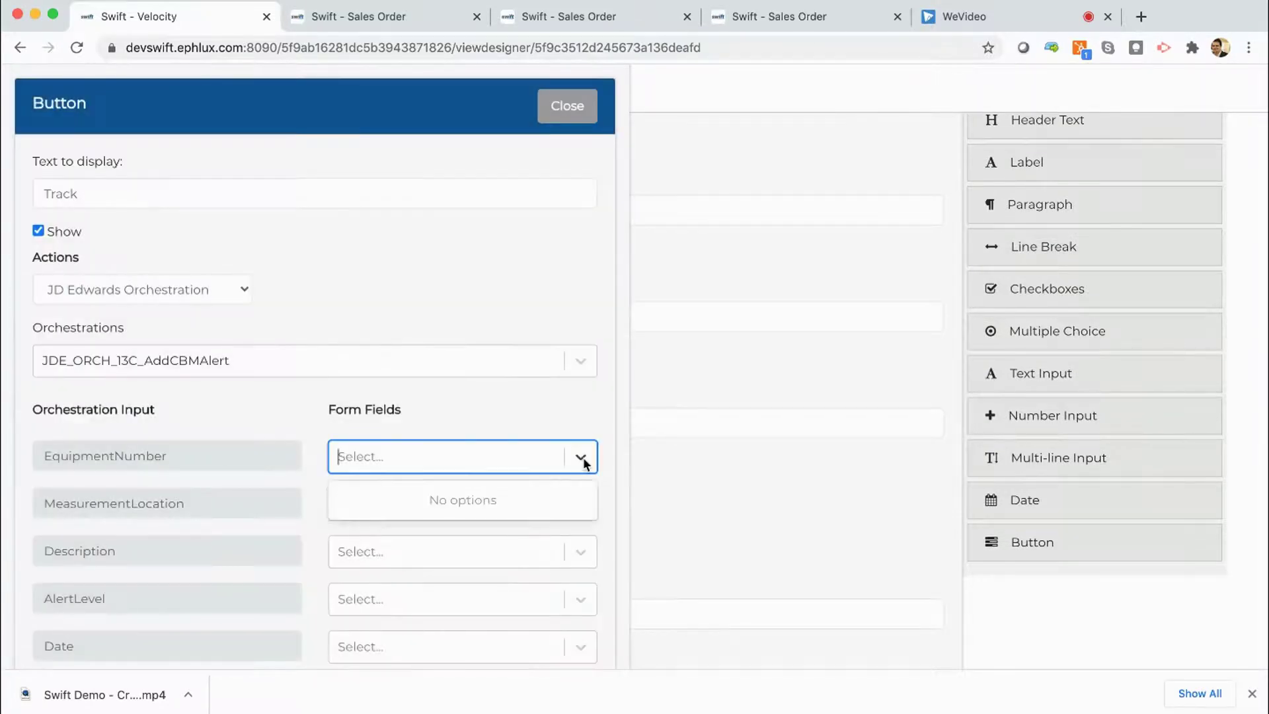
click(584, 457)
click(584, 457)
click(408, 421)
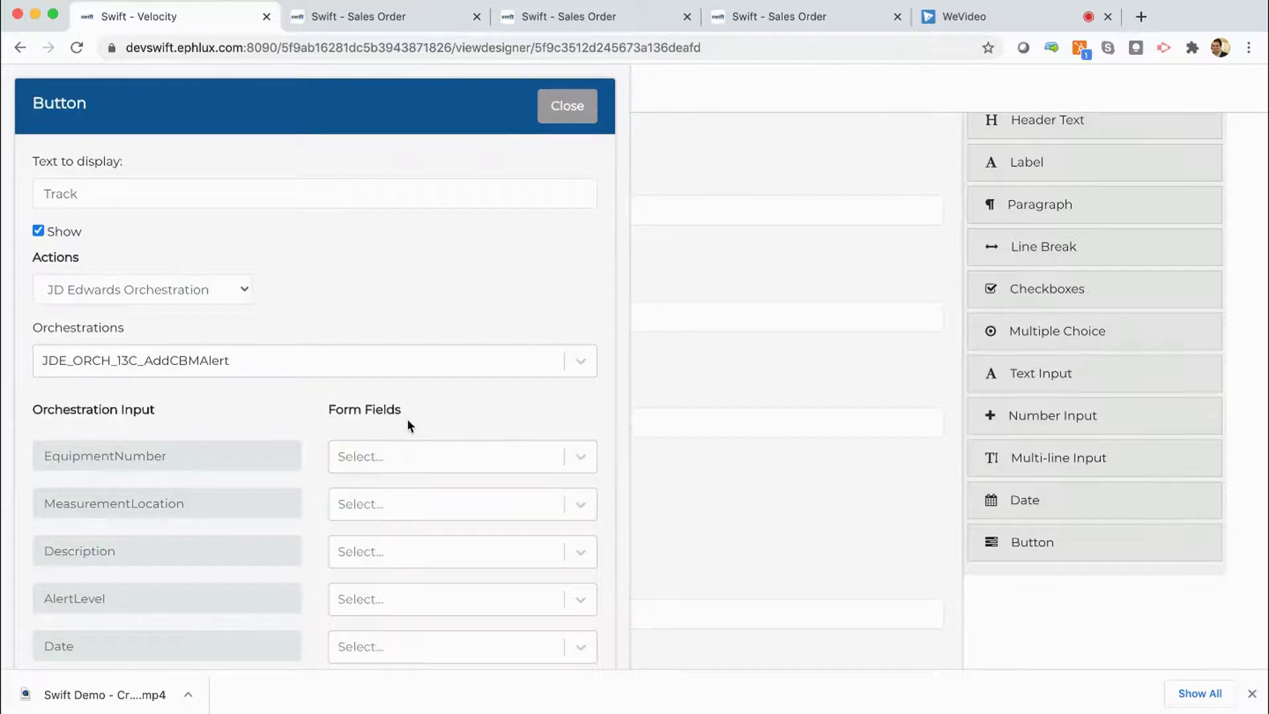
Step: Change the Track button's orchestration to DBAM_Create Alert and Emergency WO and map its DBAM_SensorNo input to Order Number
click(473, 362)
click(324, 405)
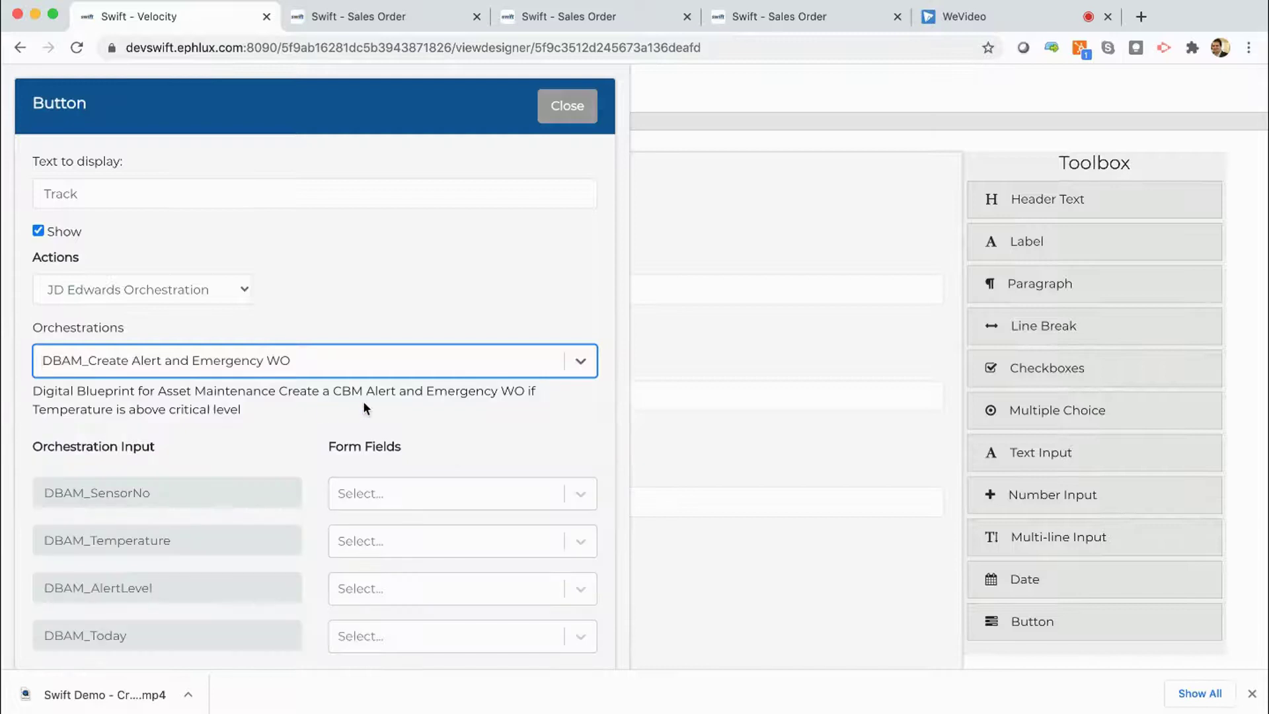
scroll(429, 474, down, 1)
click(458, 424)
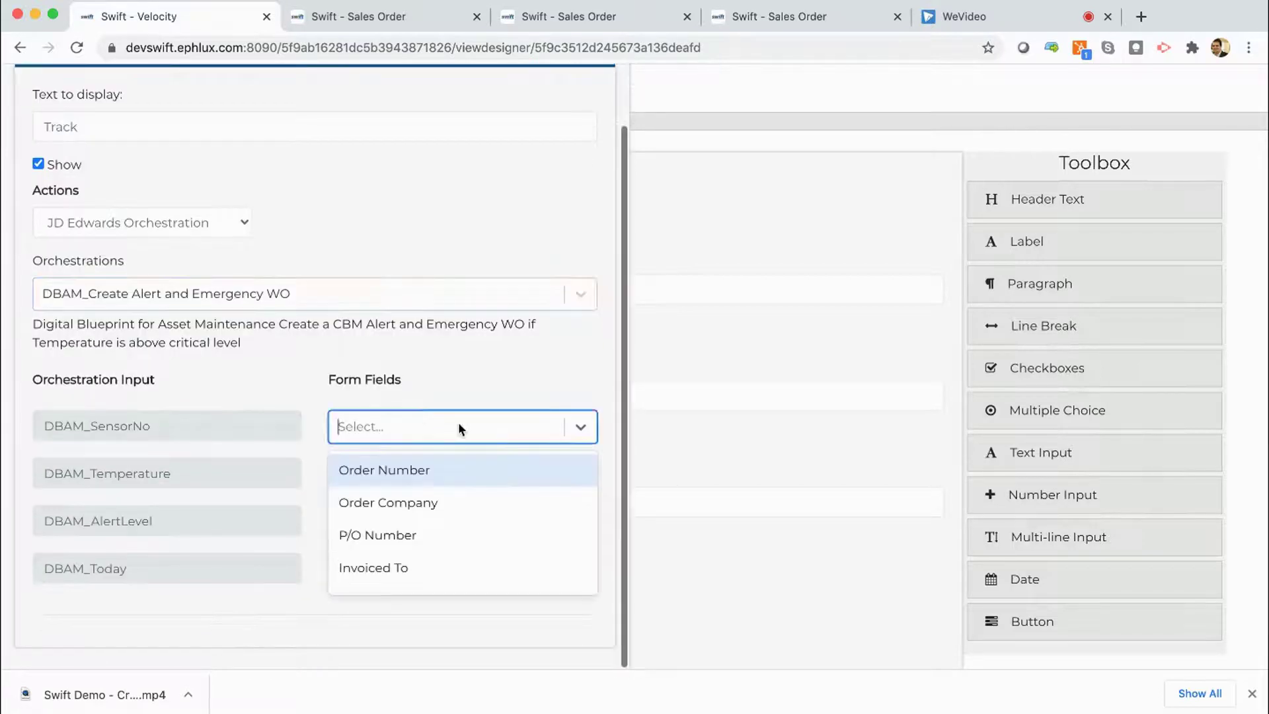
click(409, 477)
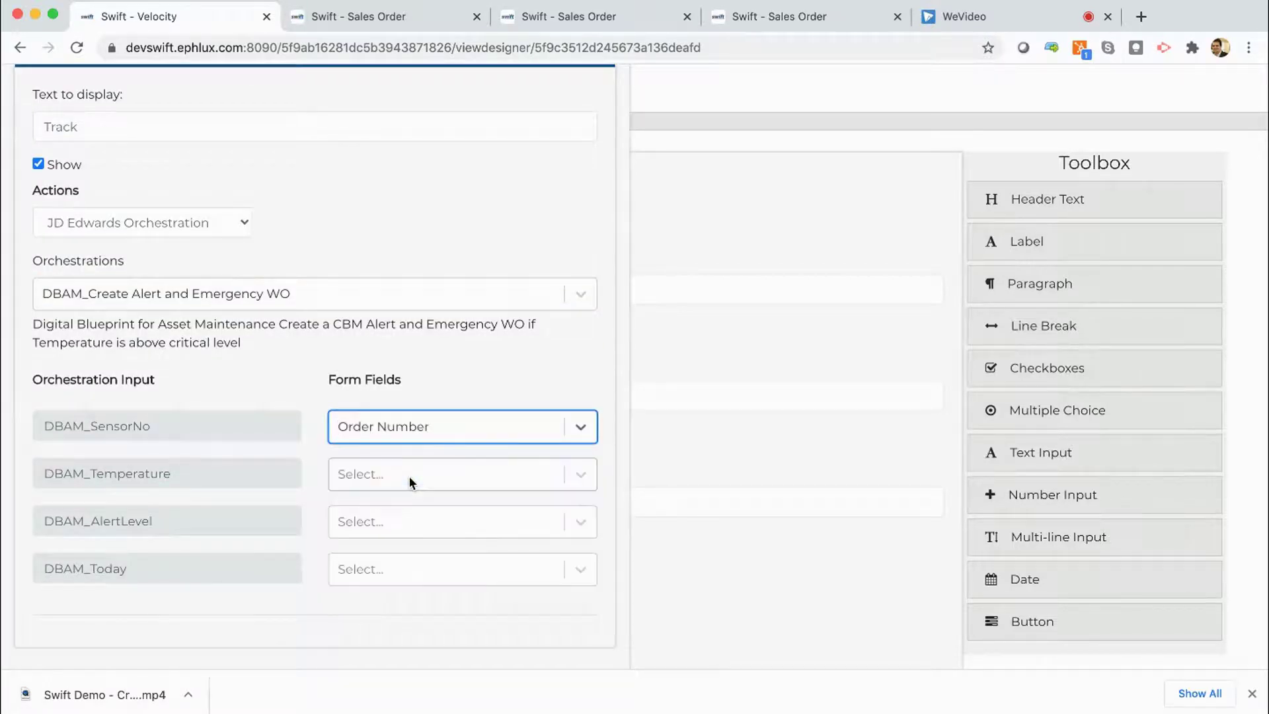
Step: Map DBAM_Temperature to Order Company, DBAM_AlertLevel to Invoiced To and DBAM_Today to Paid By, and close the button's settings
click(418, 483)
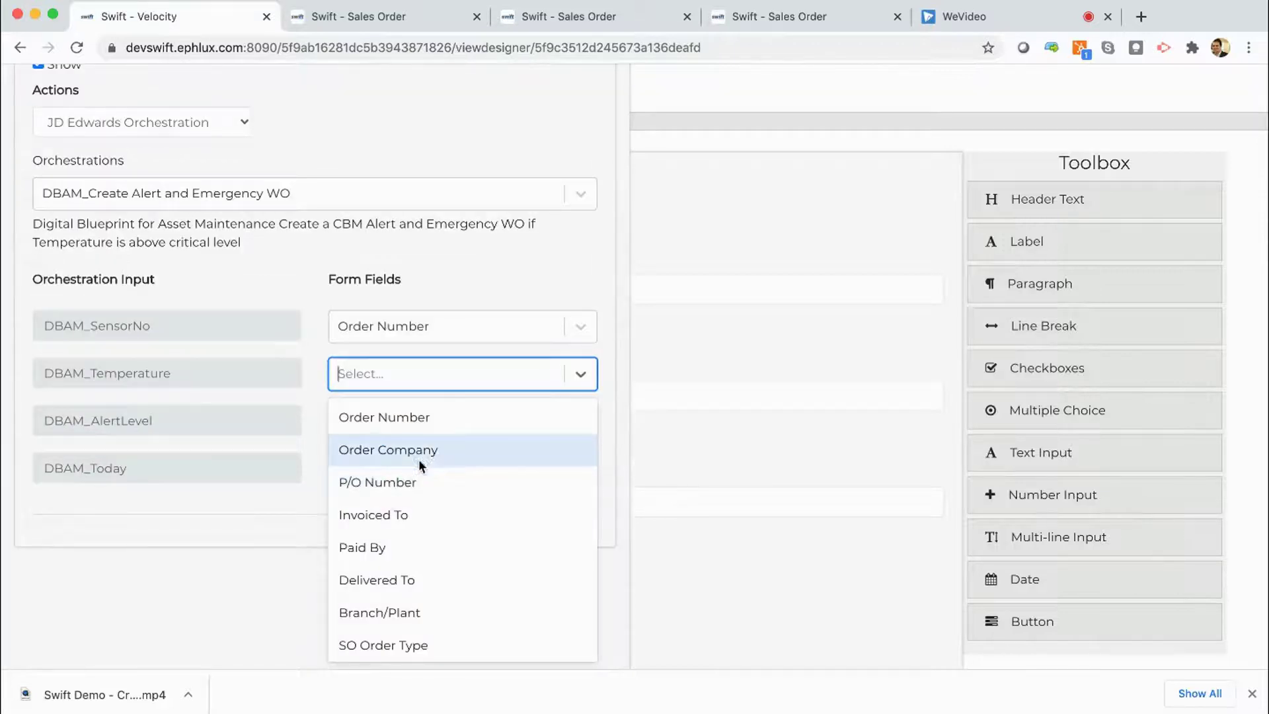
click(419, 458)
click(420, 521)
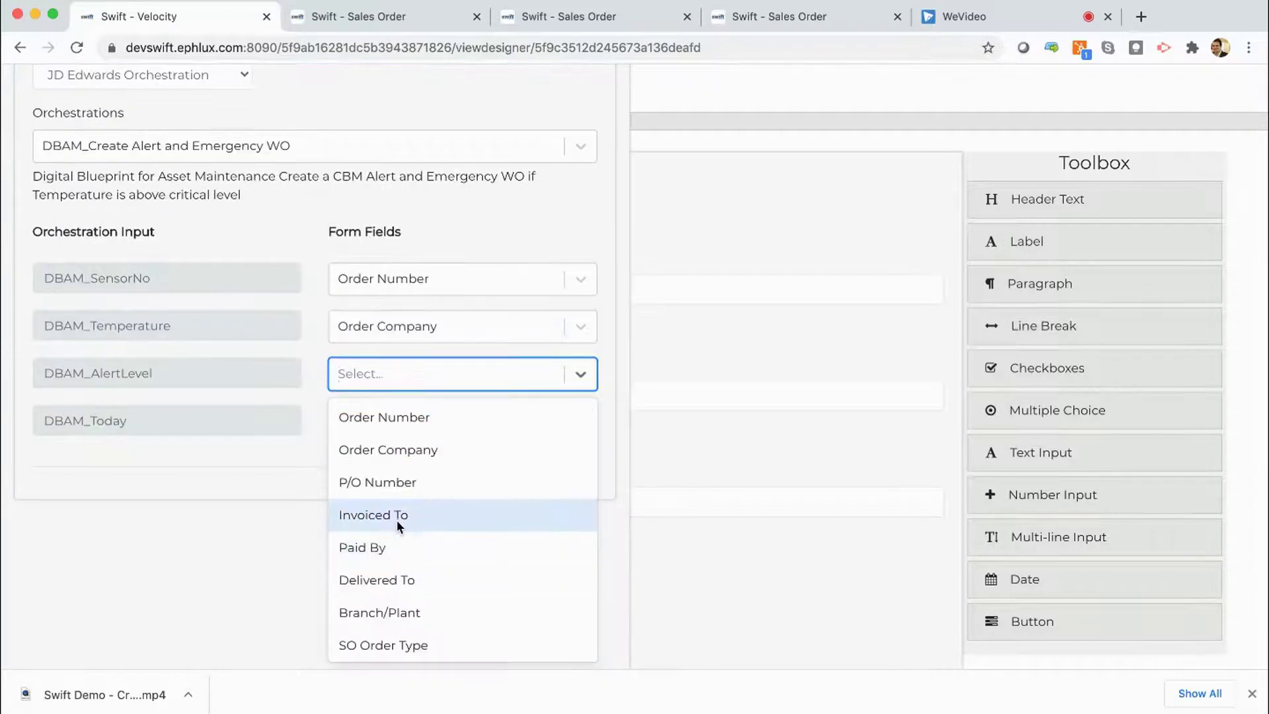
click(397, 519)
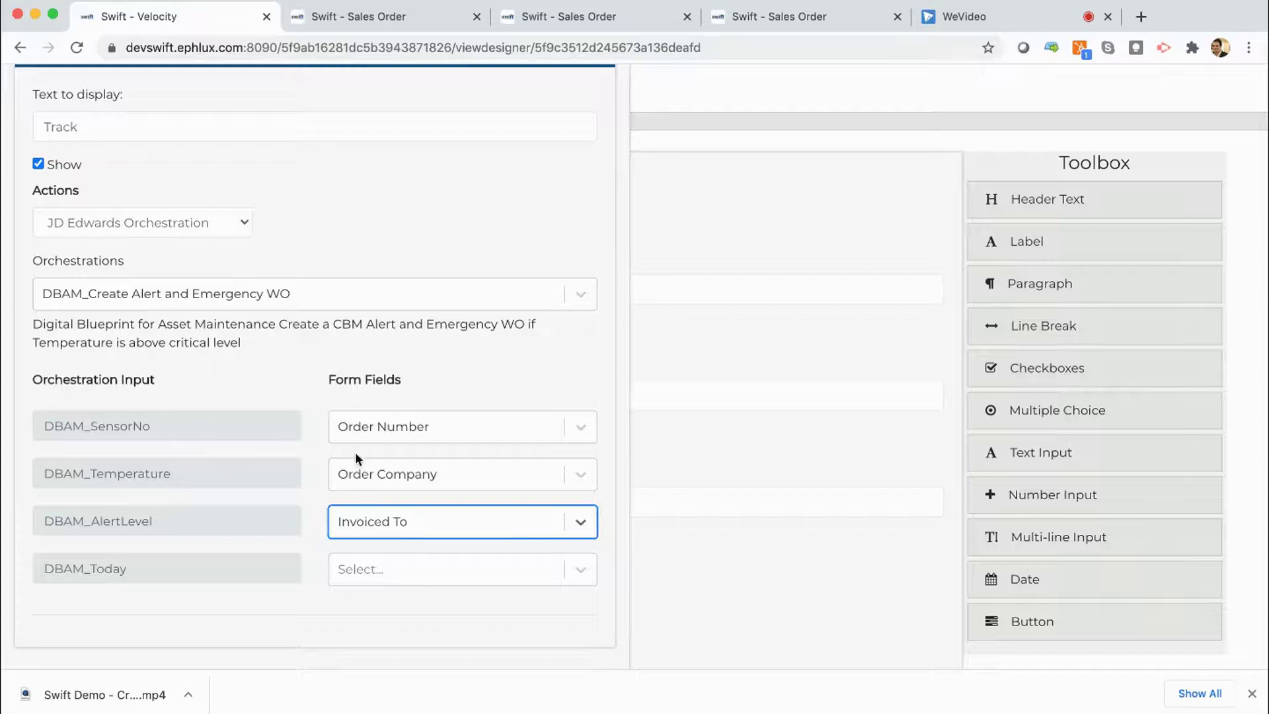
click(444, 567)
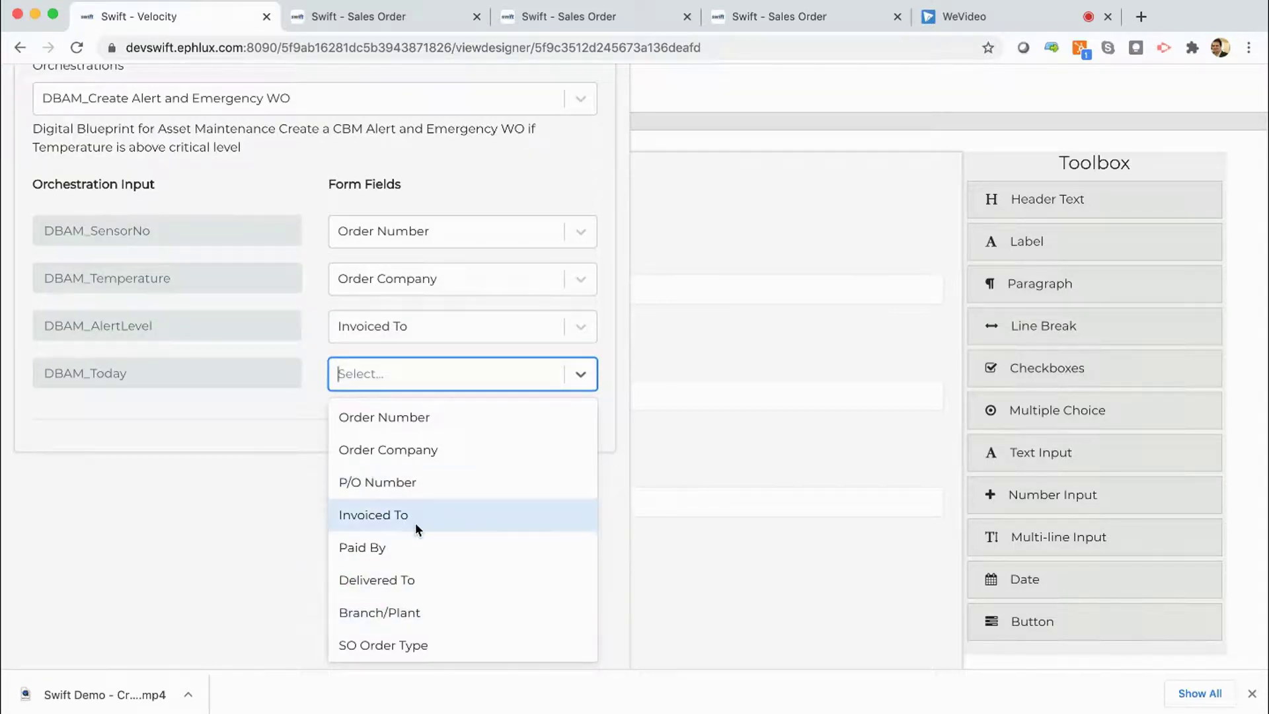
click(380, 549)
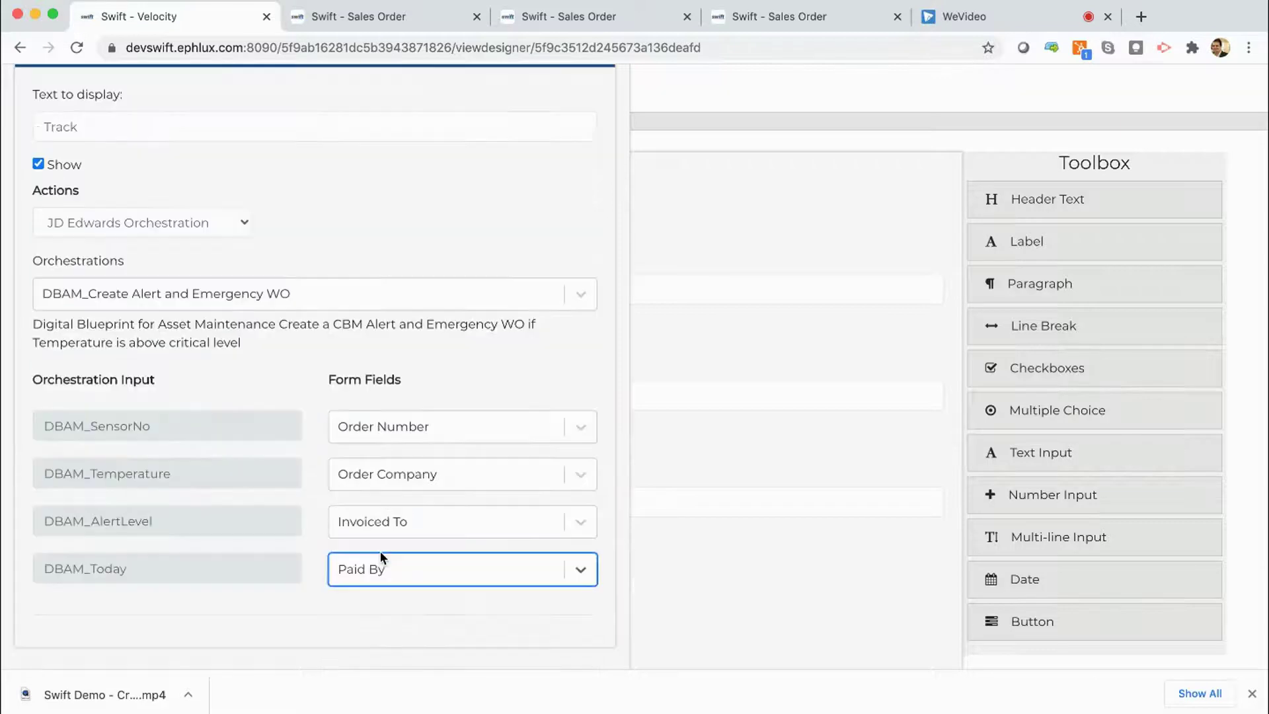
scroll(310, 512, up, 2)
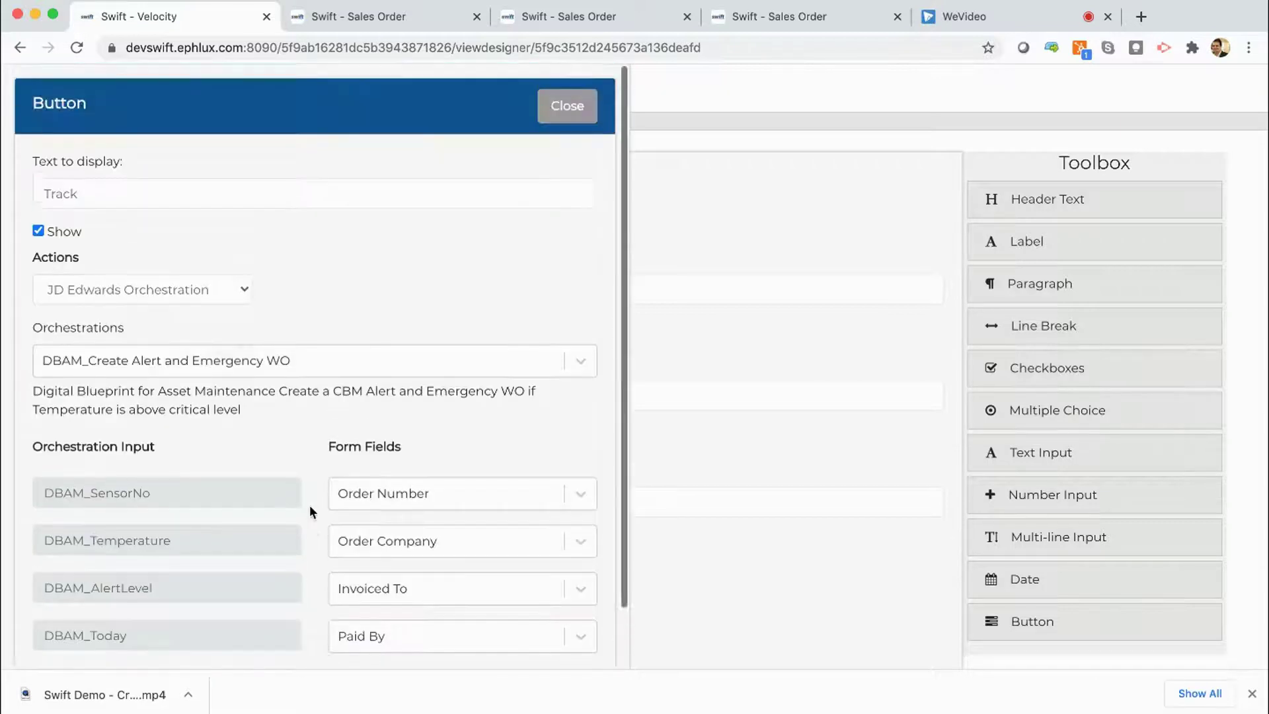
click(556, 119)
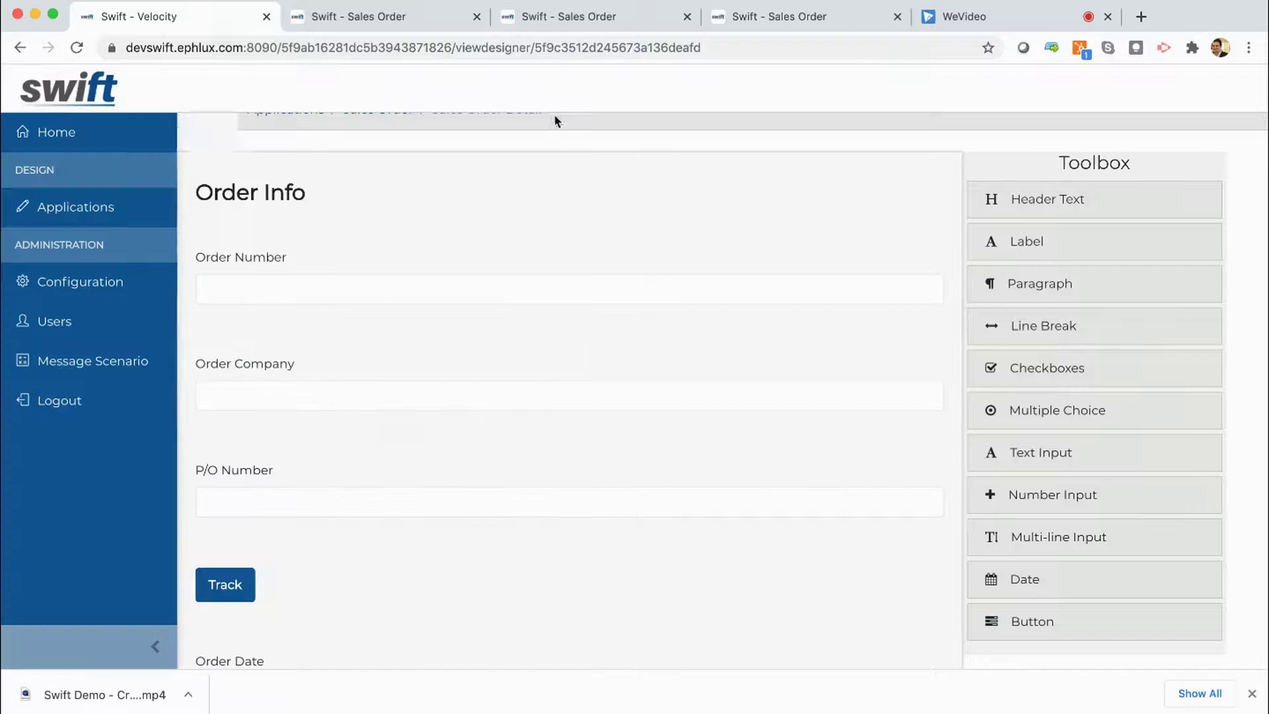
Step: Add a label between Order Number and Order Company, and check its settings without changing them
scroll(1051, 404, down, 2)
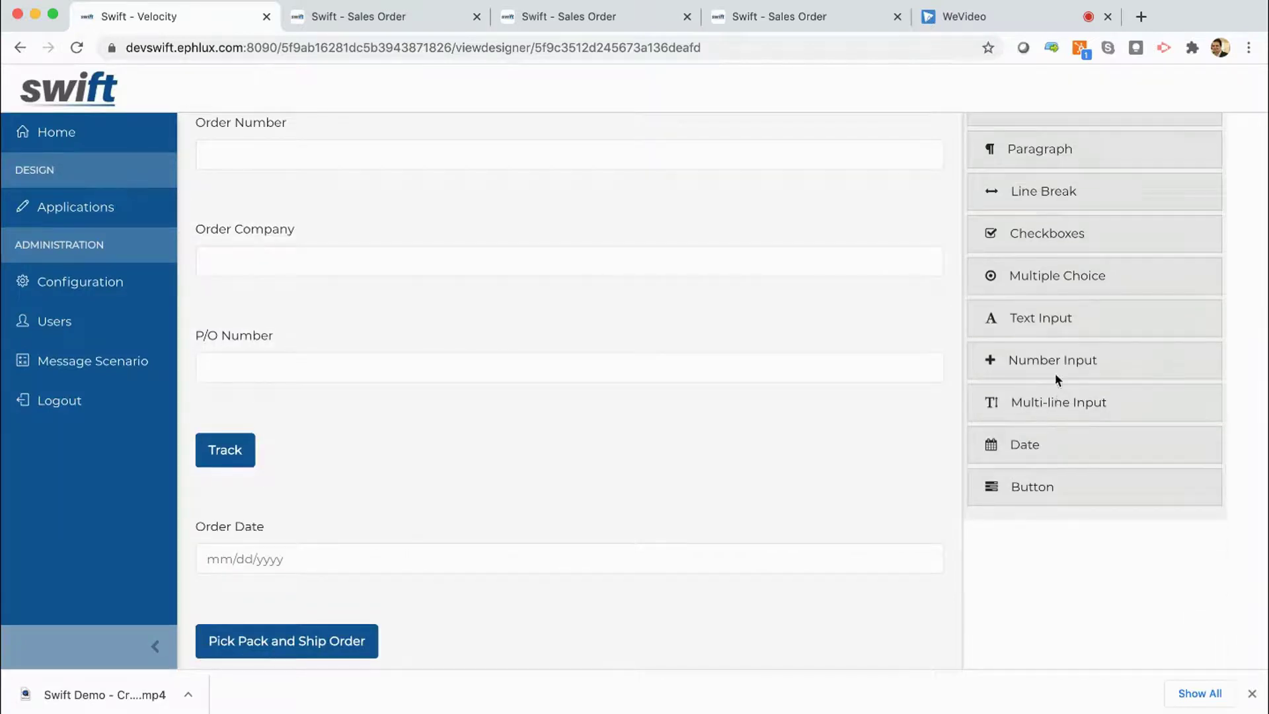
scroll(1056, 376, up, 2)
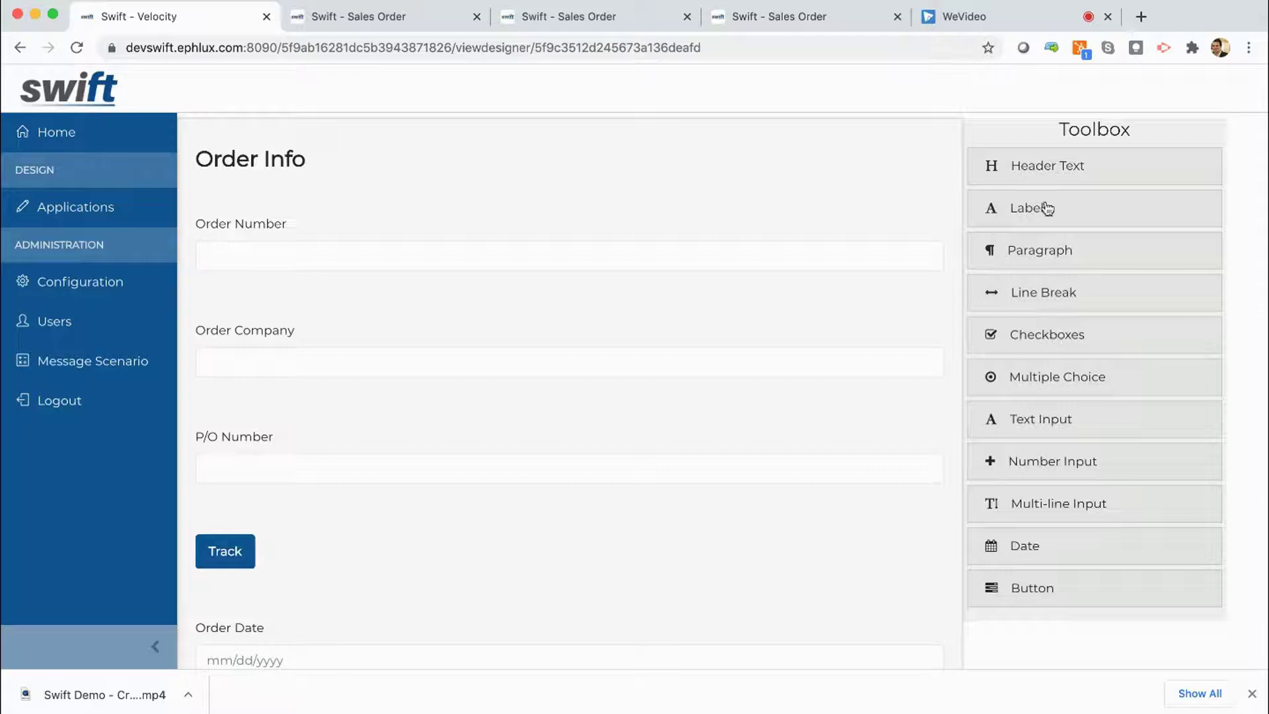
drag(1042, 210, 722, 259)
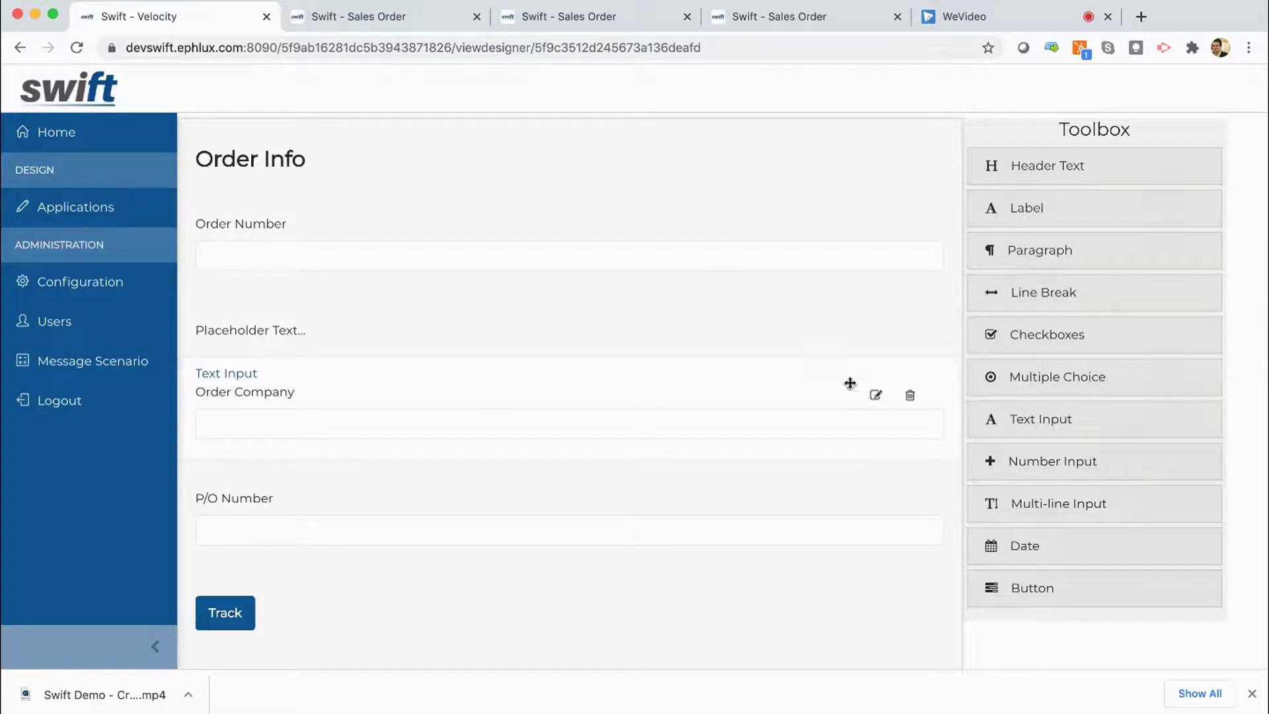
click(876, 334)
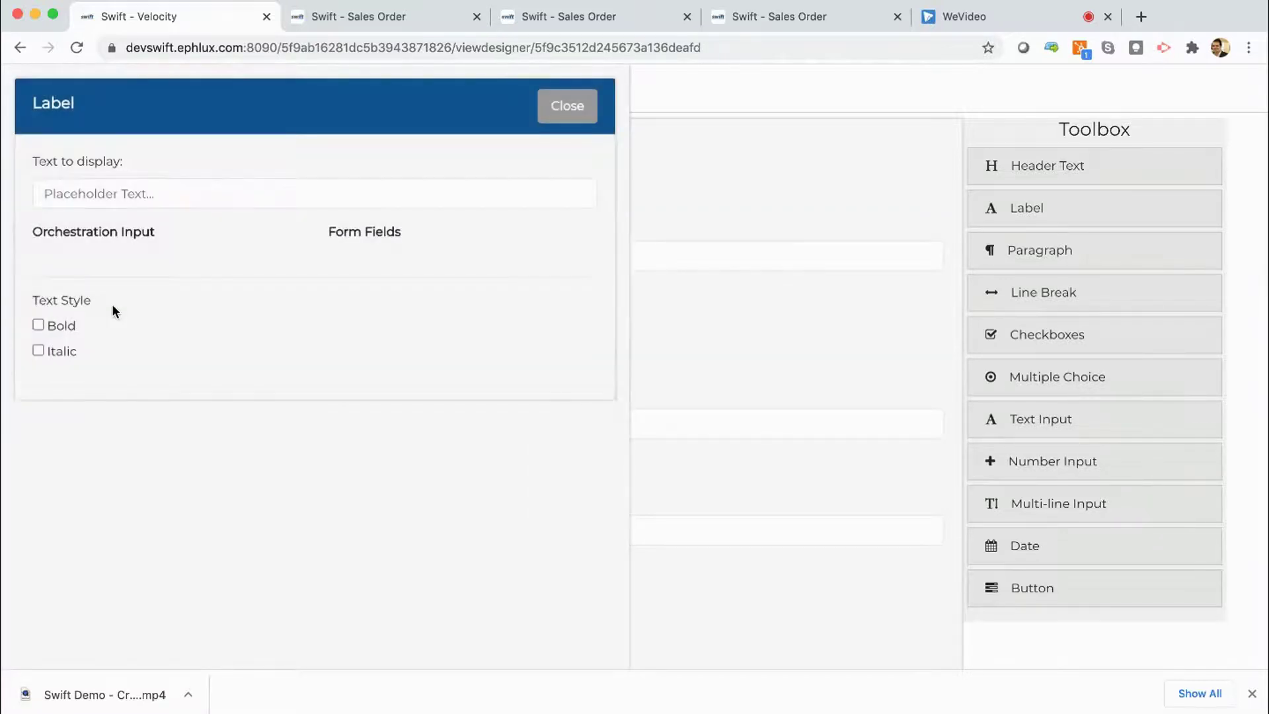
click(557, 114)
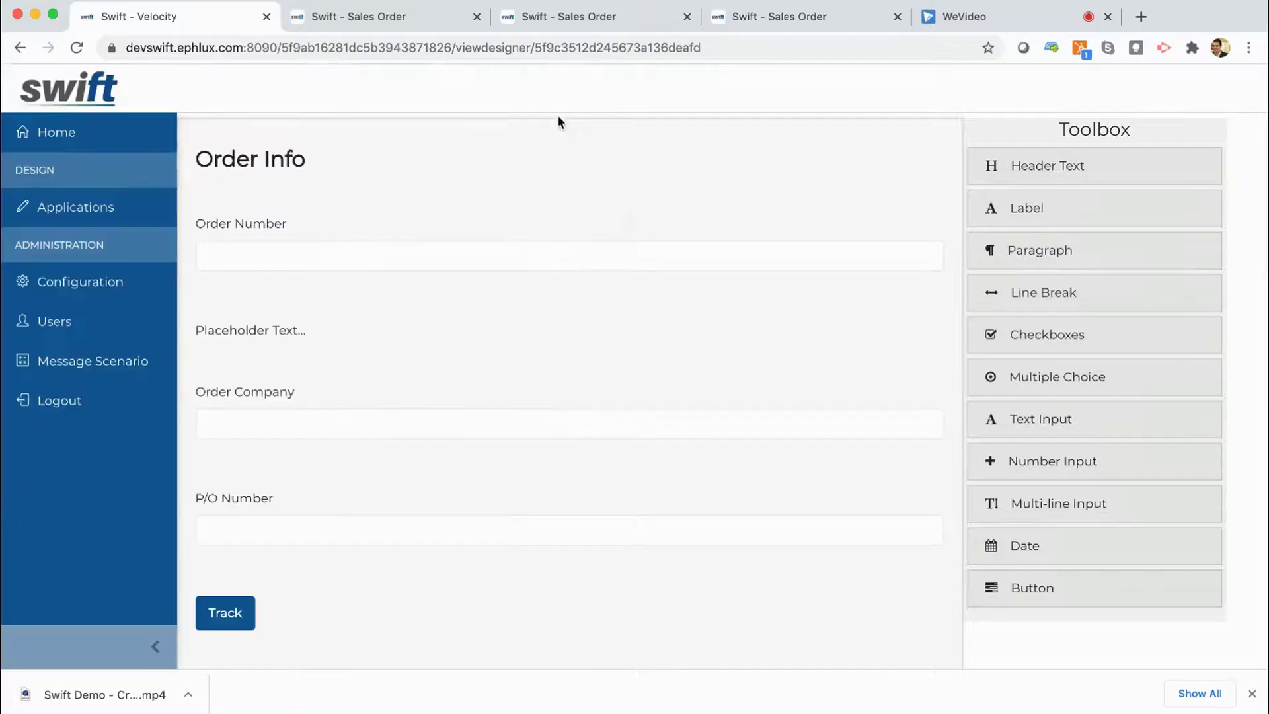
Step: Add a text input between the placeholder label and Order Company on the form
scroll(1066, 346, up, 2)
scroll(1066, 347, down, 1)
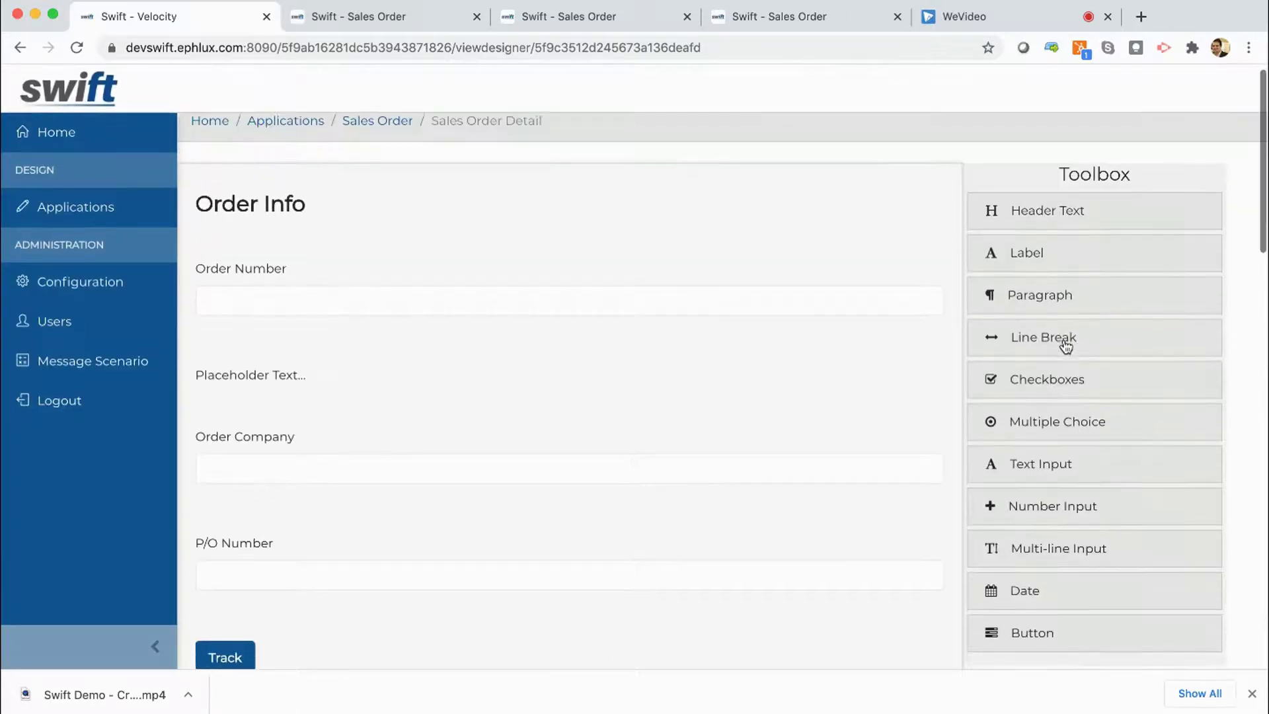
drag(1042, 439, 394, 399)
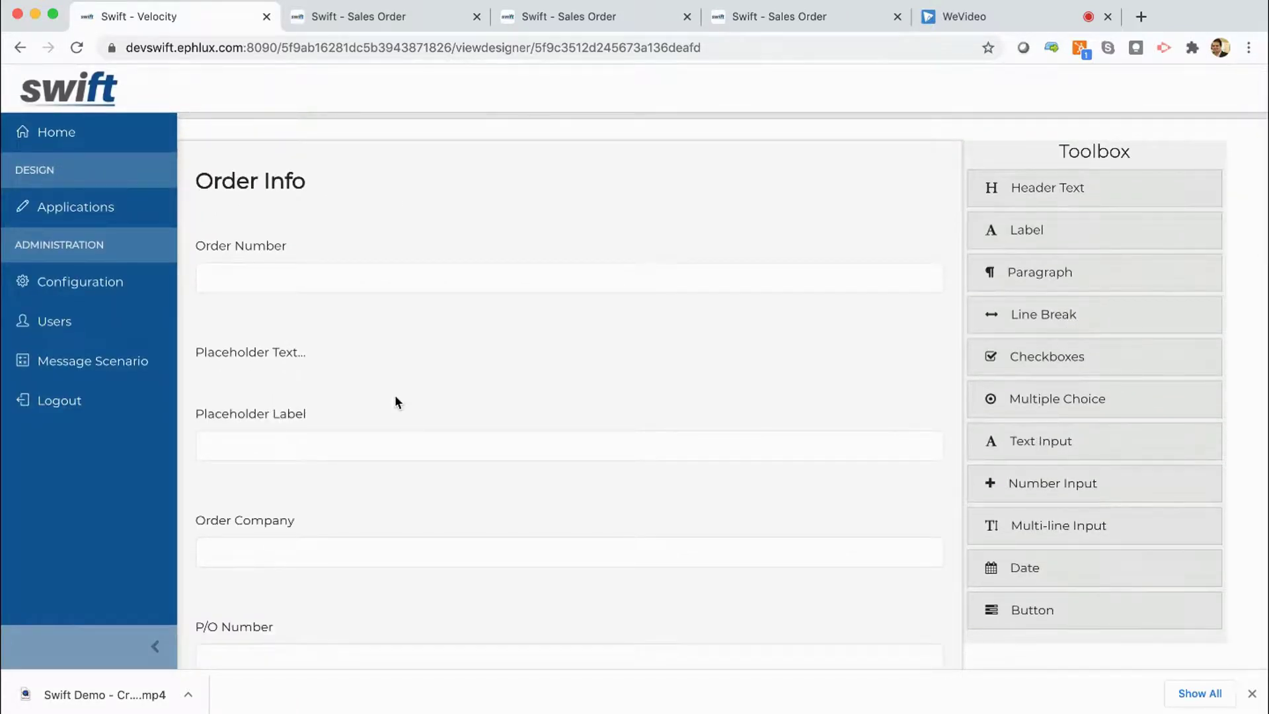
Step: Give the new text input a default value of 35, hide it on the application and close its settings
click(876, 416)
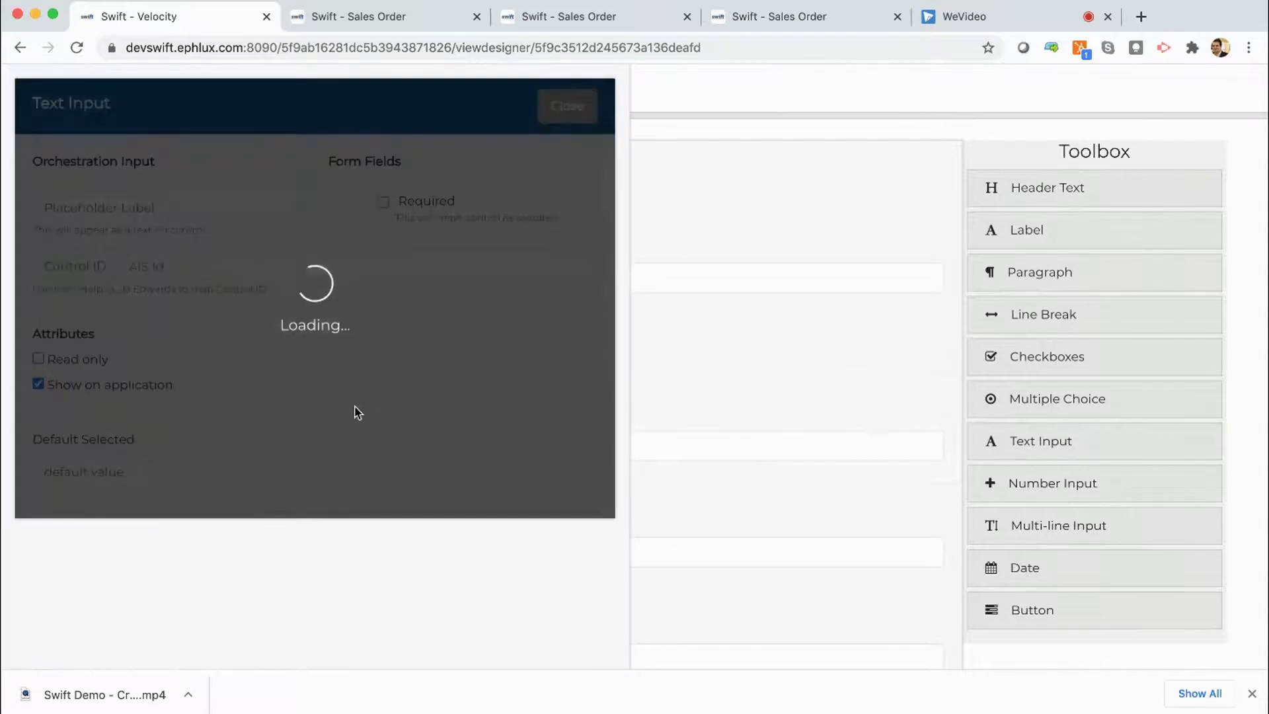
click(121, 477)
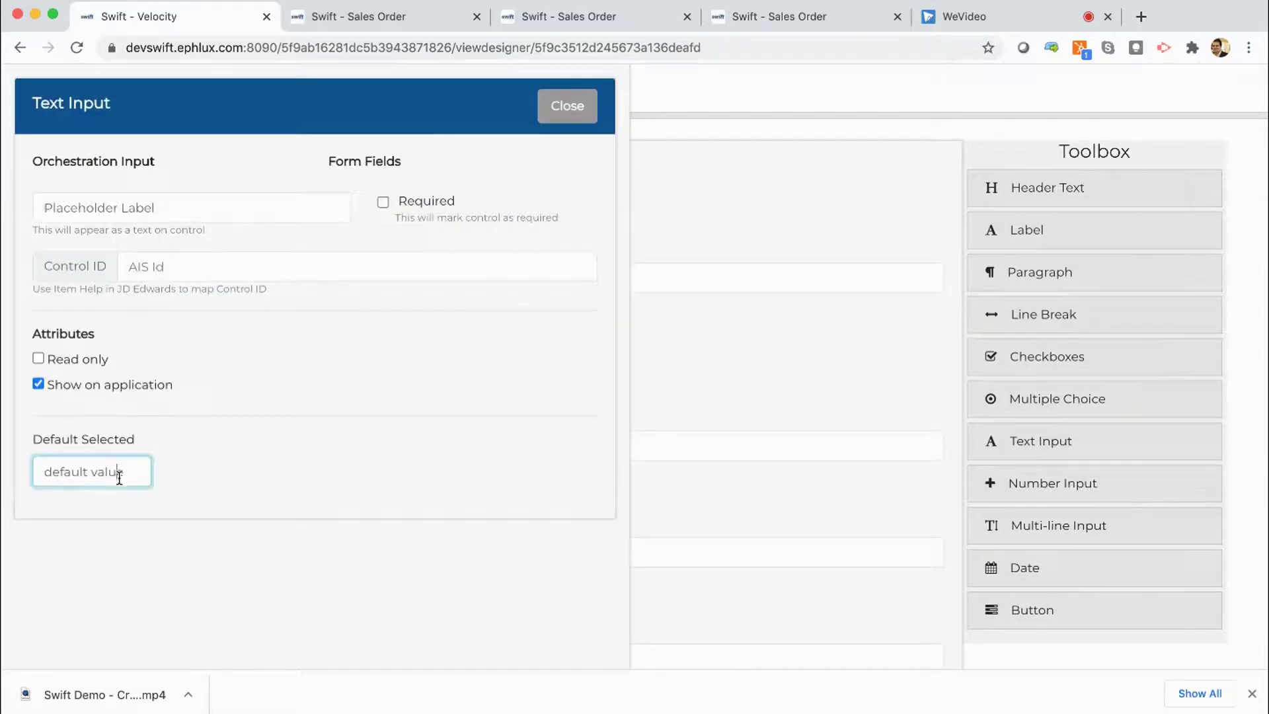
drag(127, 472, 2, 470)
text(35)
click(35, 384)
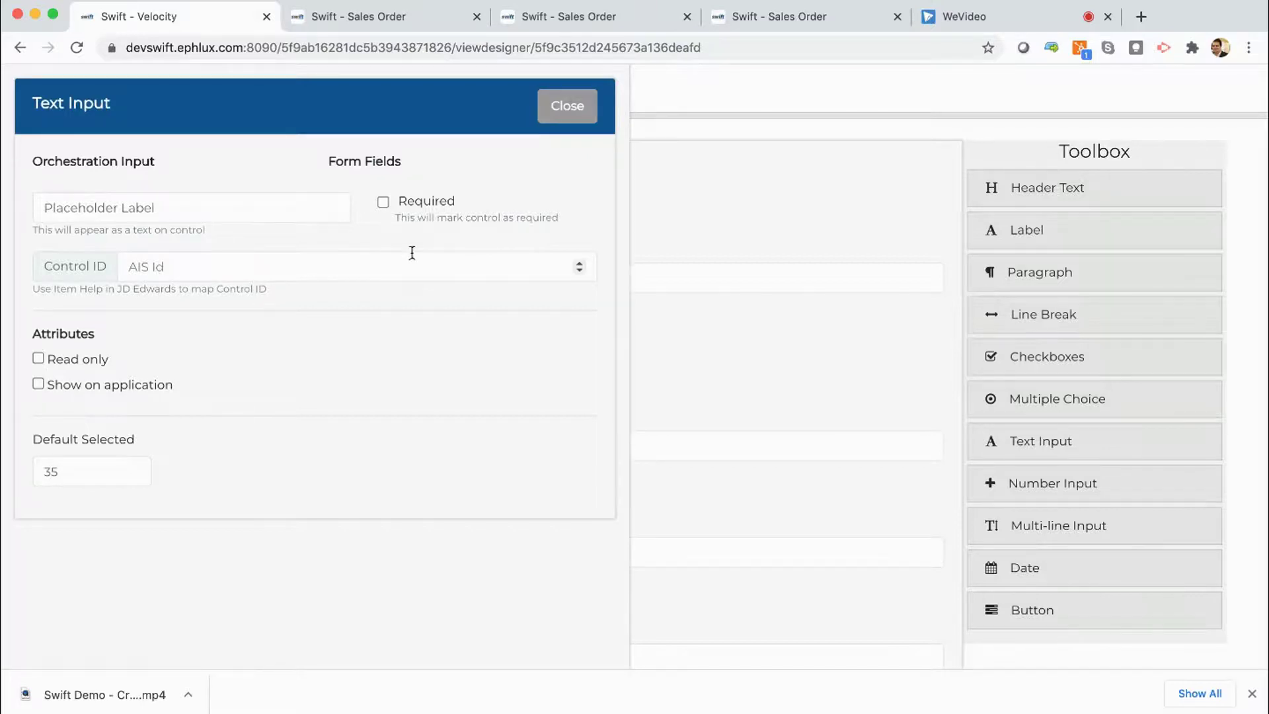
click(562, 118)
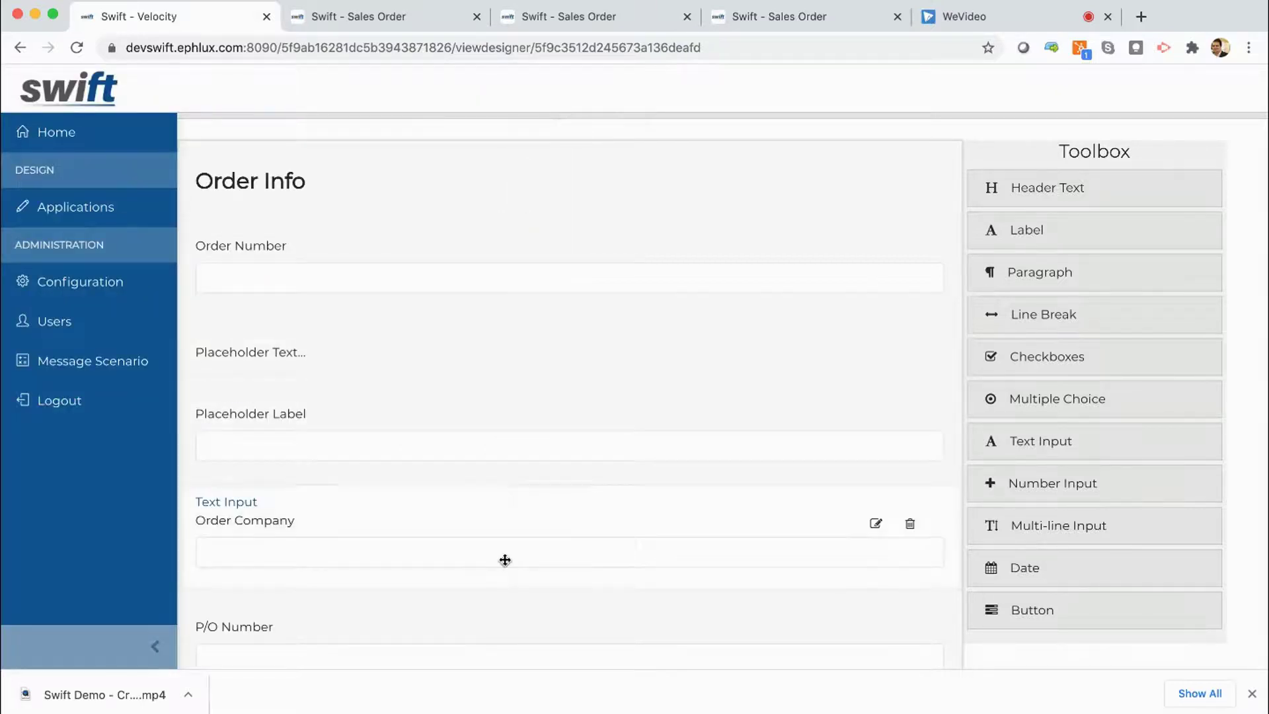
Step: Remap the Track button's DBAM_Today input to the Placeholder Label field and close the button's settings
scroll(505, 557, down, 3)
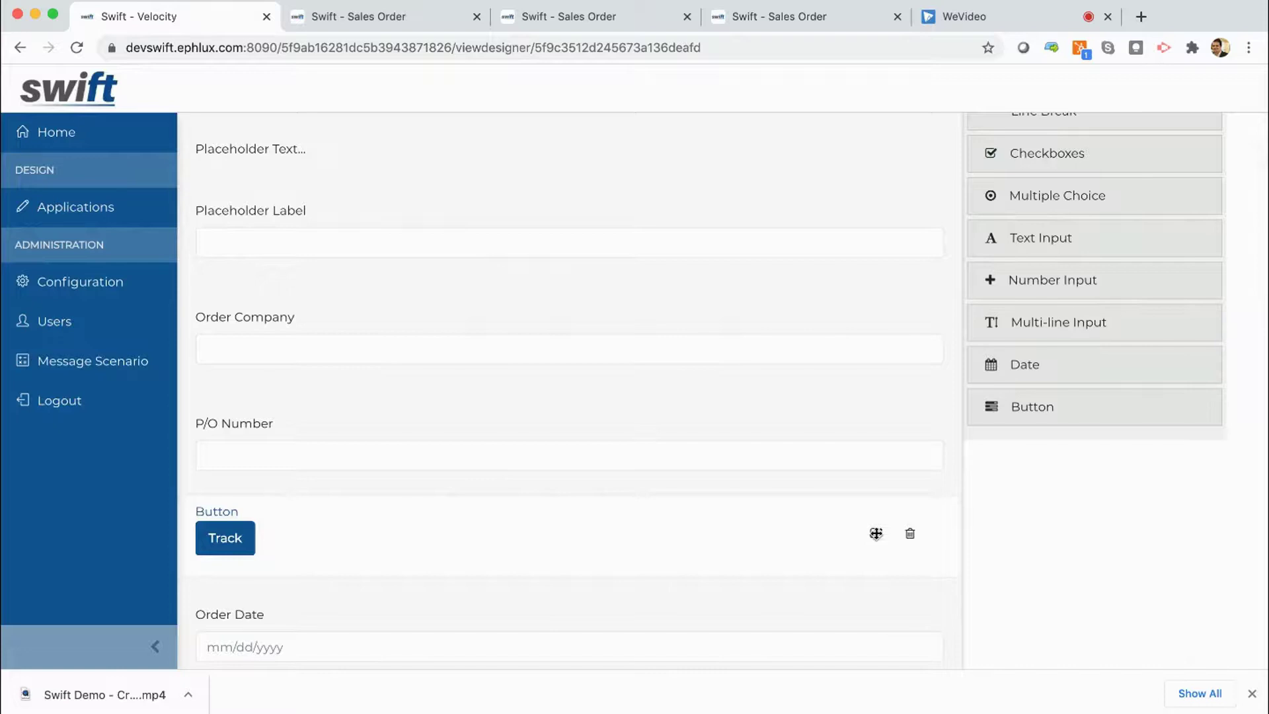
click(875, 532)
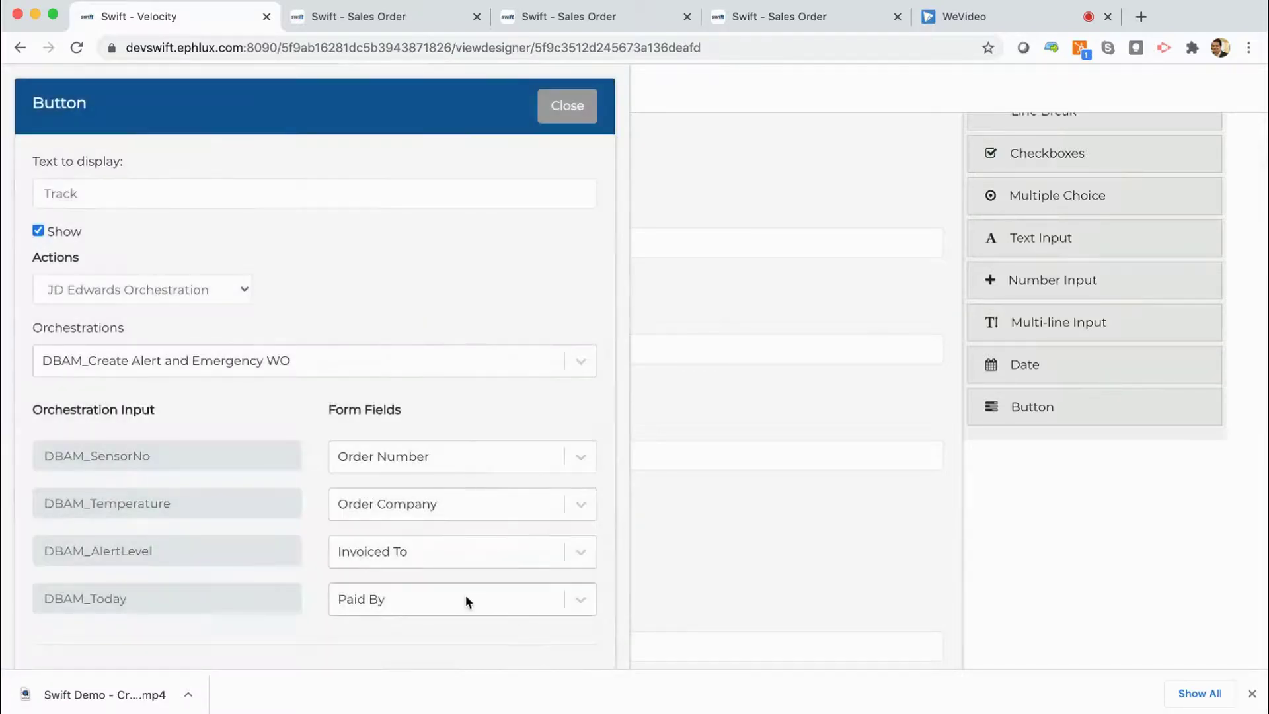
click(465, 596)
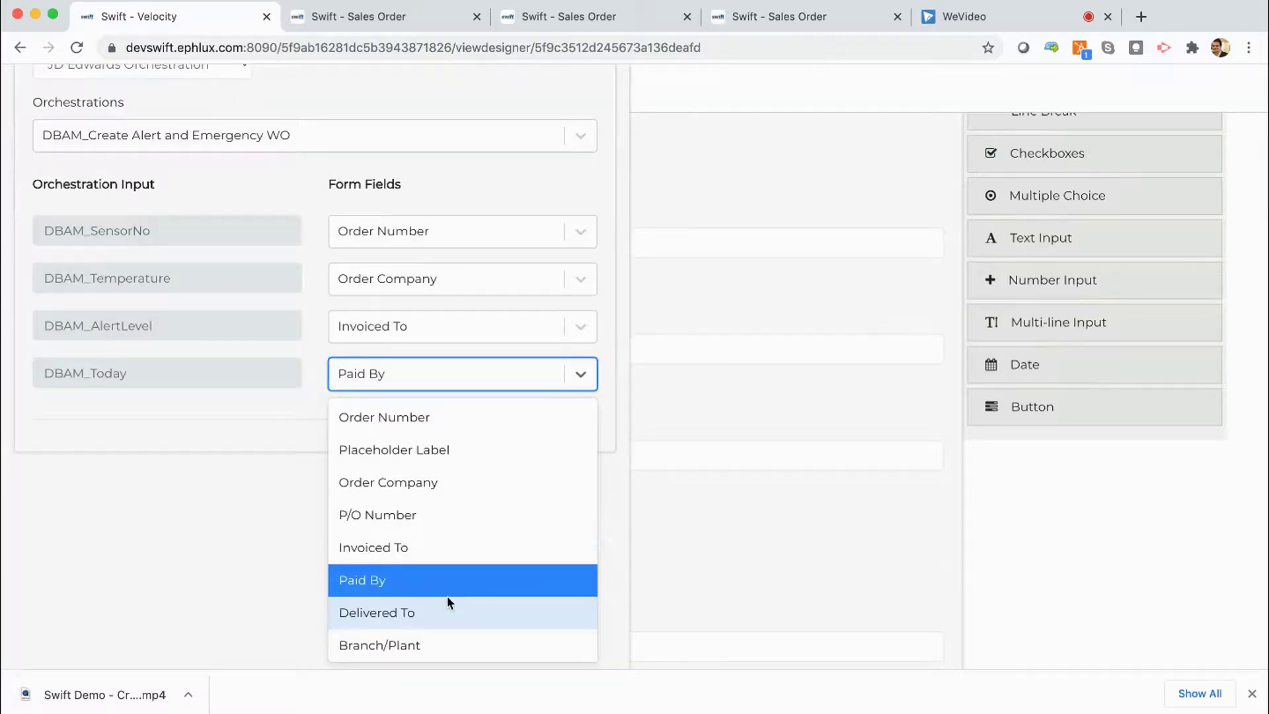
click(417, 451)
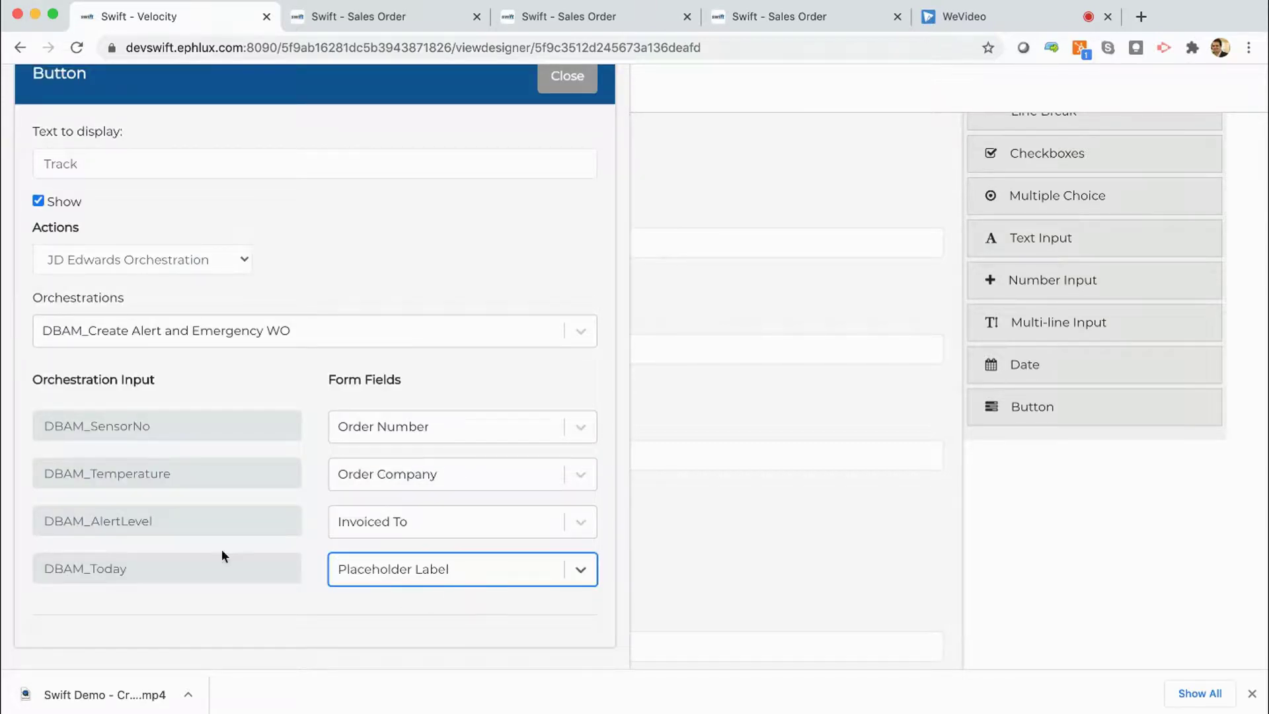
click(292, 596)
scroll(292, 596, up, 1)
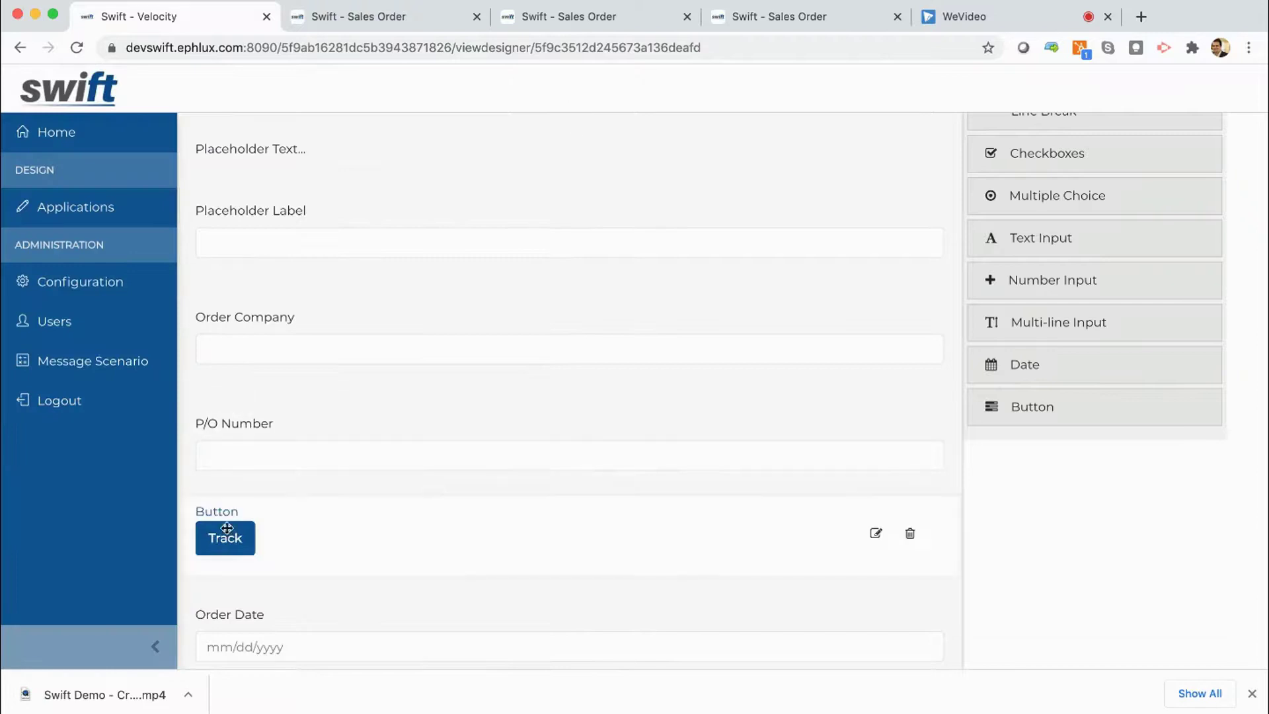
Step: Switch to the Sales Order application, open the Forest Gas Stations order, run its Track button and close the order detail
click(390, 17)
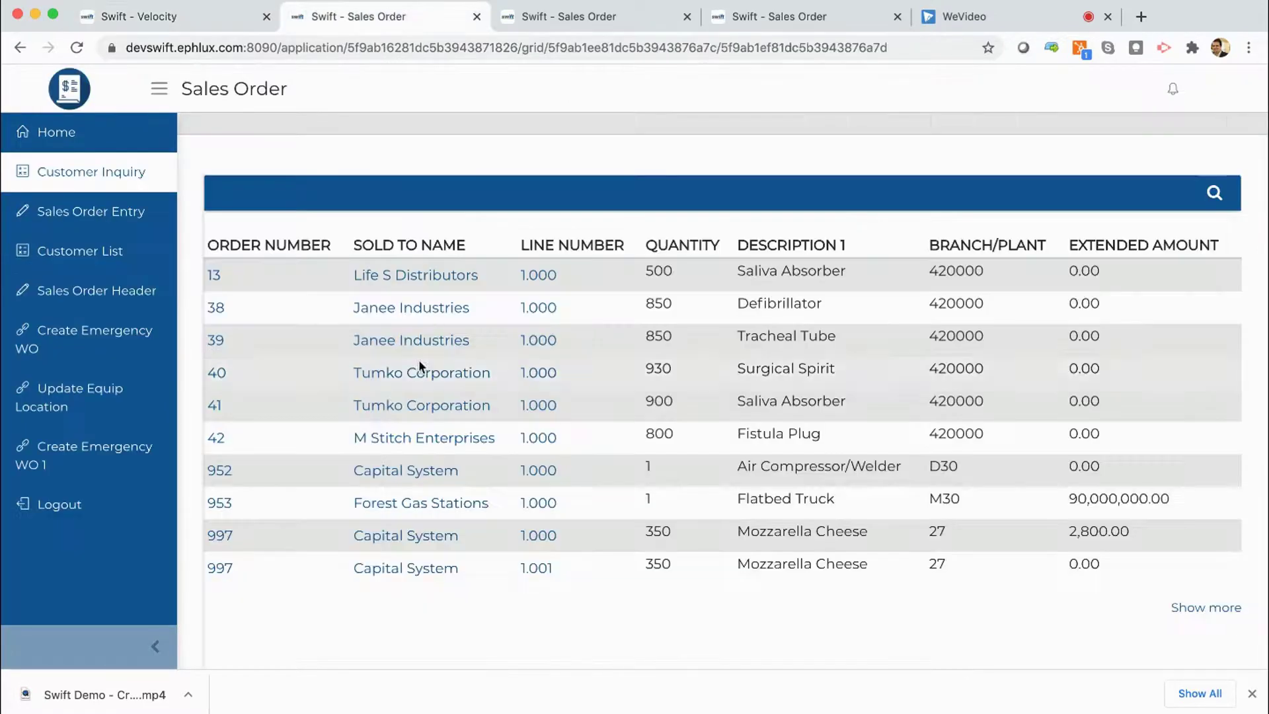
click(220, 506)
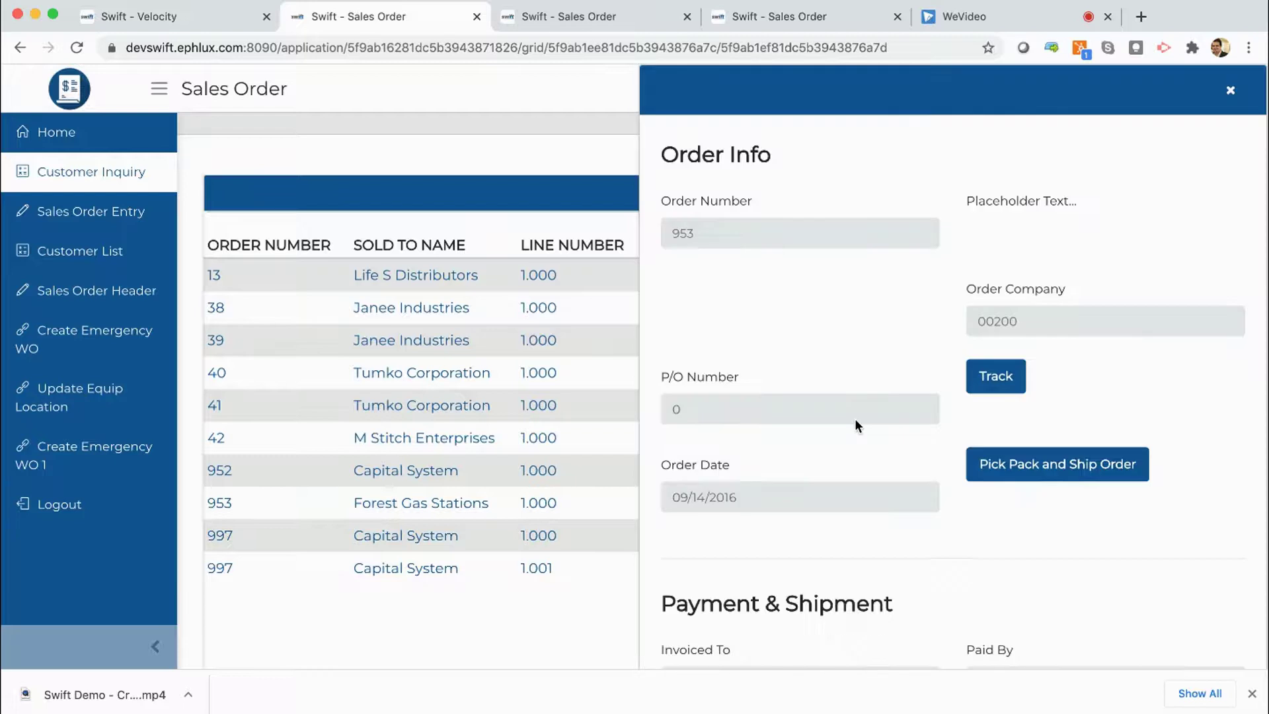
click(997, 380)
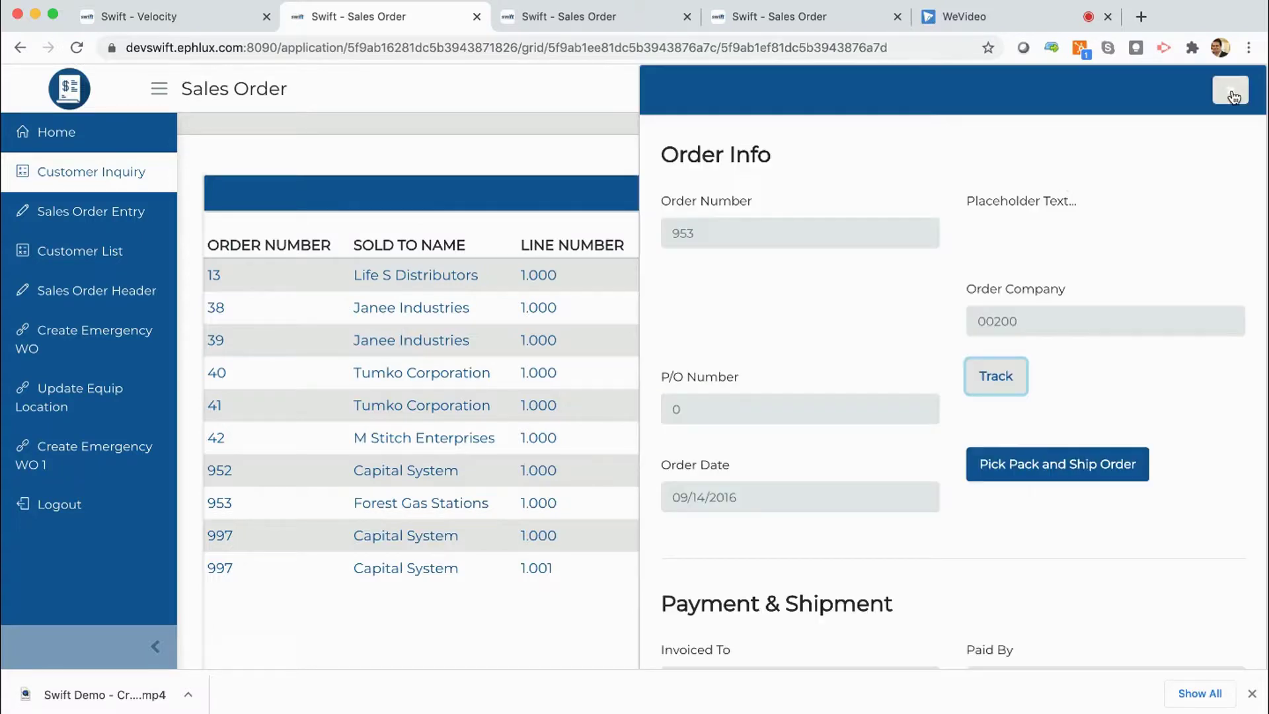
click(1230, 90)
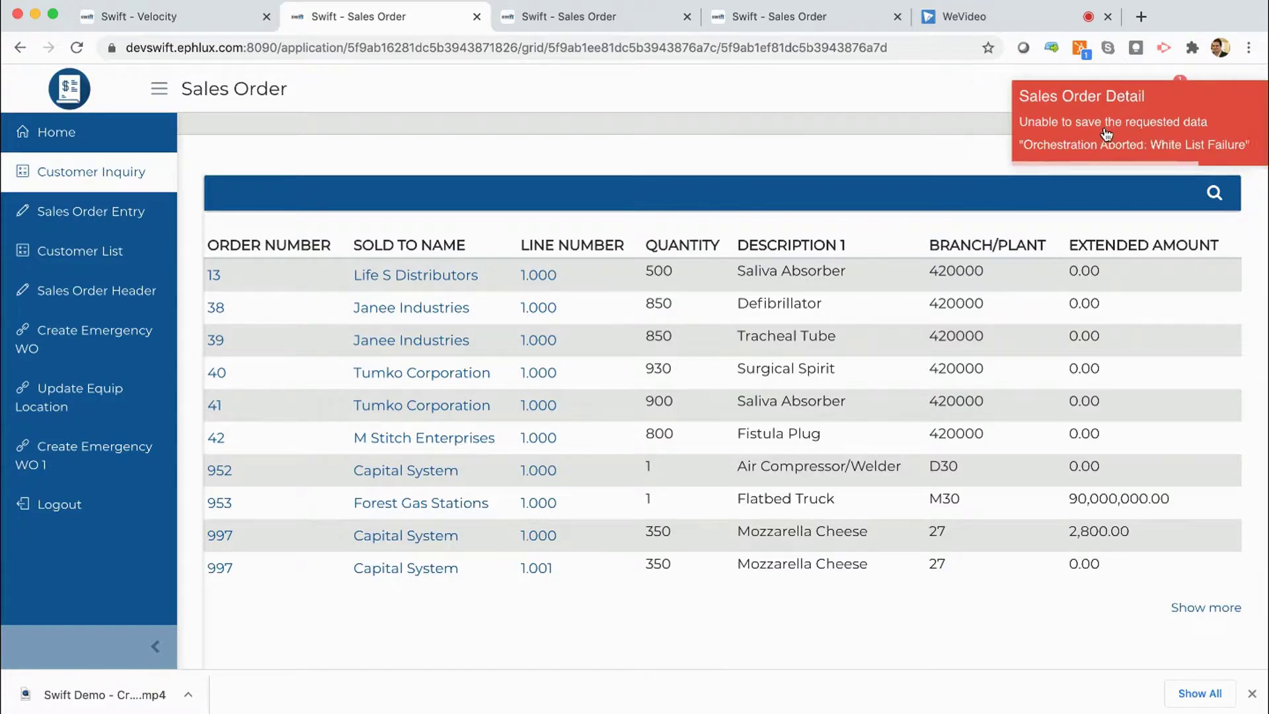
Step: Read the message of the latest Sales Order Detail notification and close it
click(1173, 91)
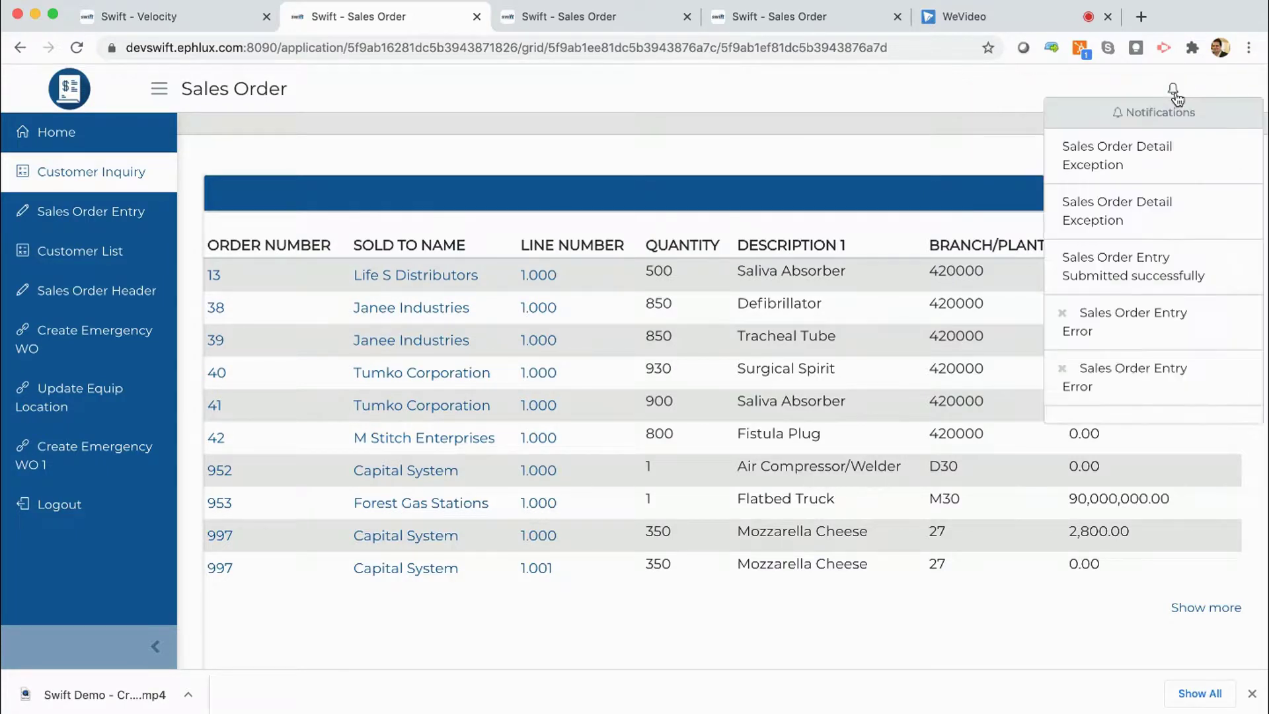
click(1097, 142)
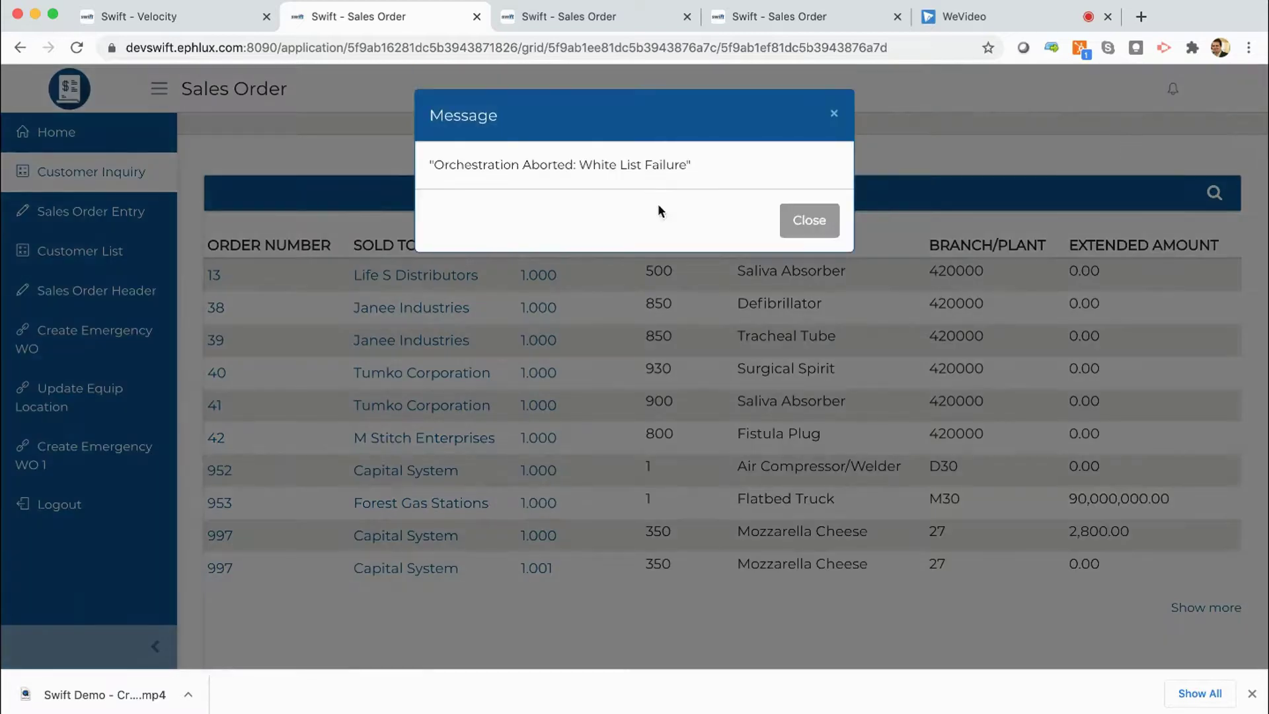
click(817, 228)
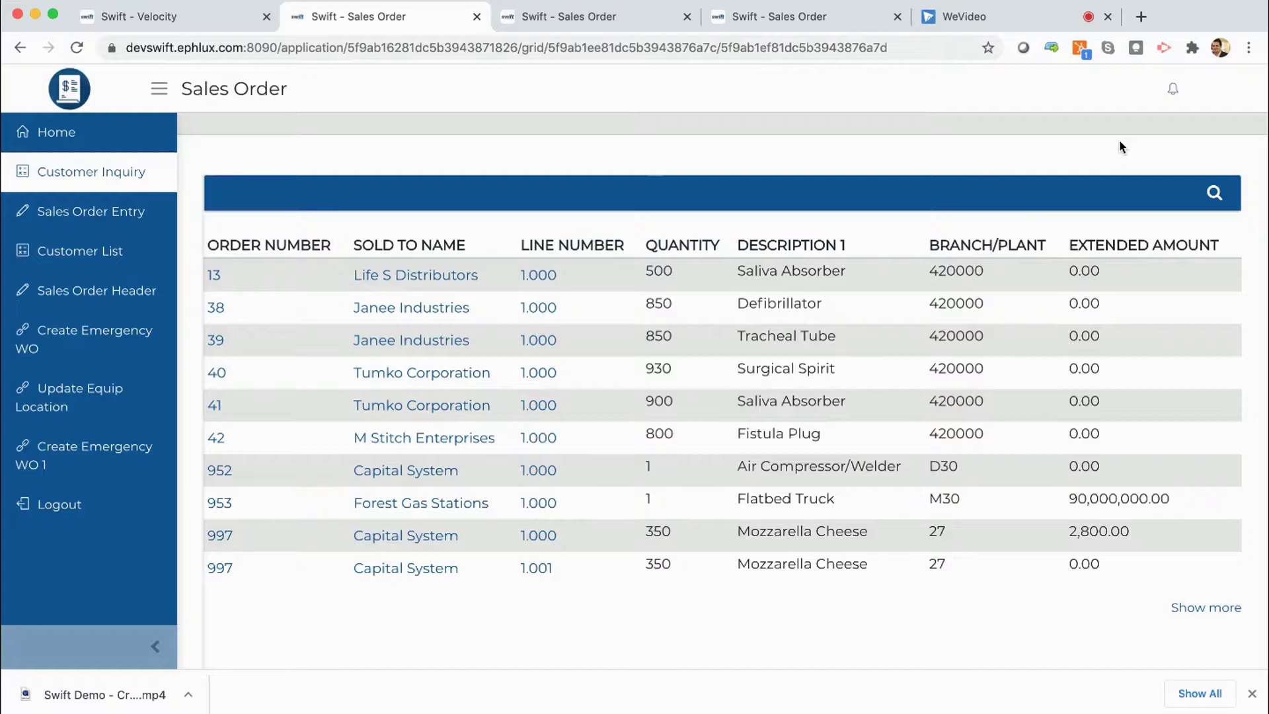
Step: Switch to the Sales Order phone preview and open the detail form of the first Capital System order to view its Track button
click(586, 17)
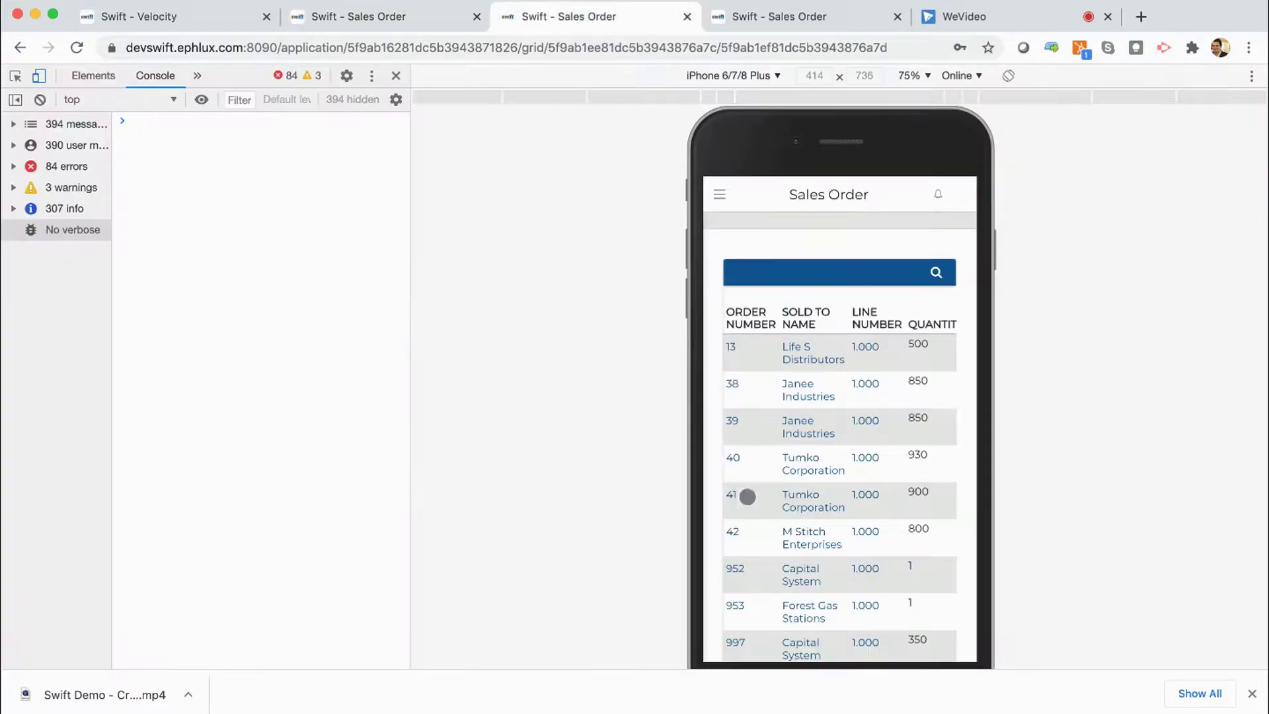
click(799, 590)
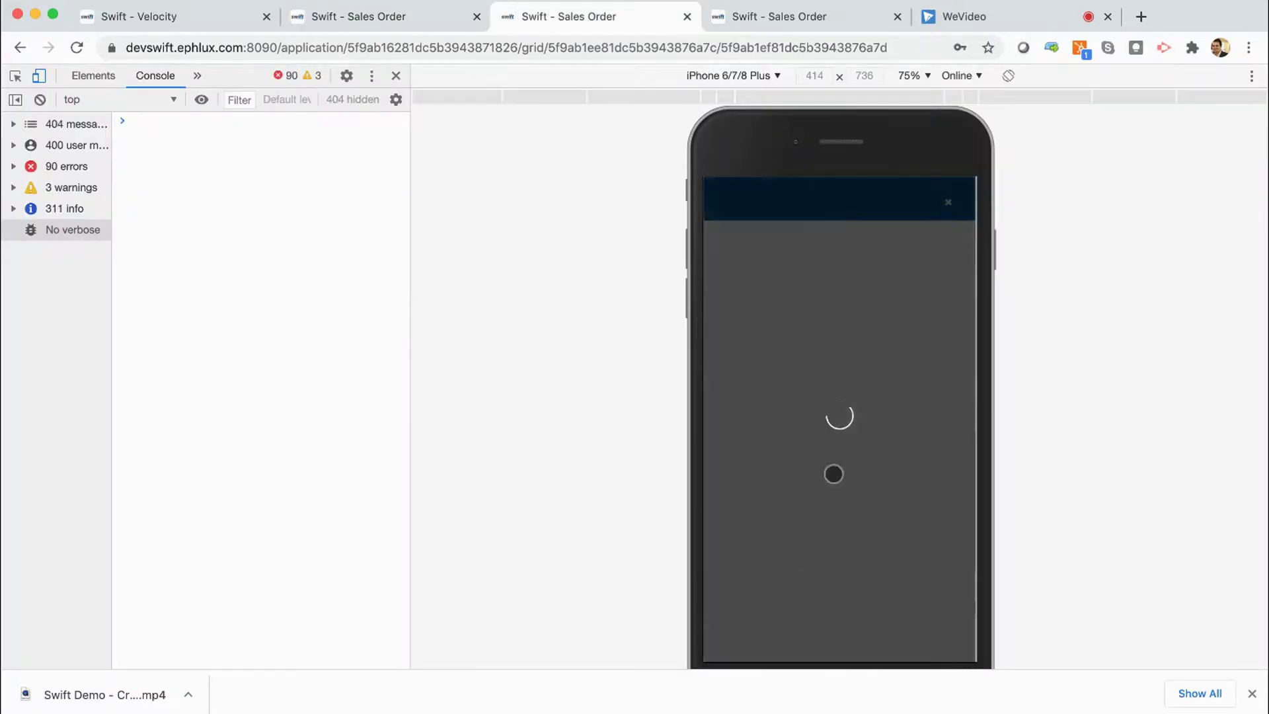
click(948, 215)
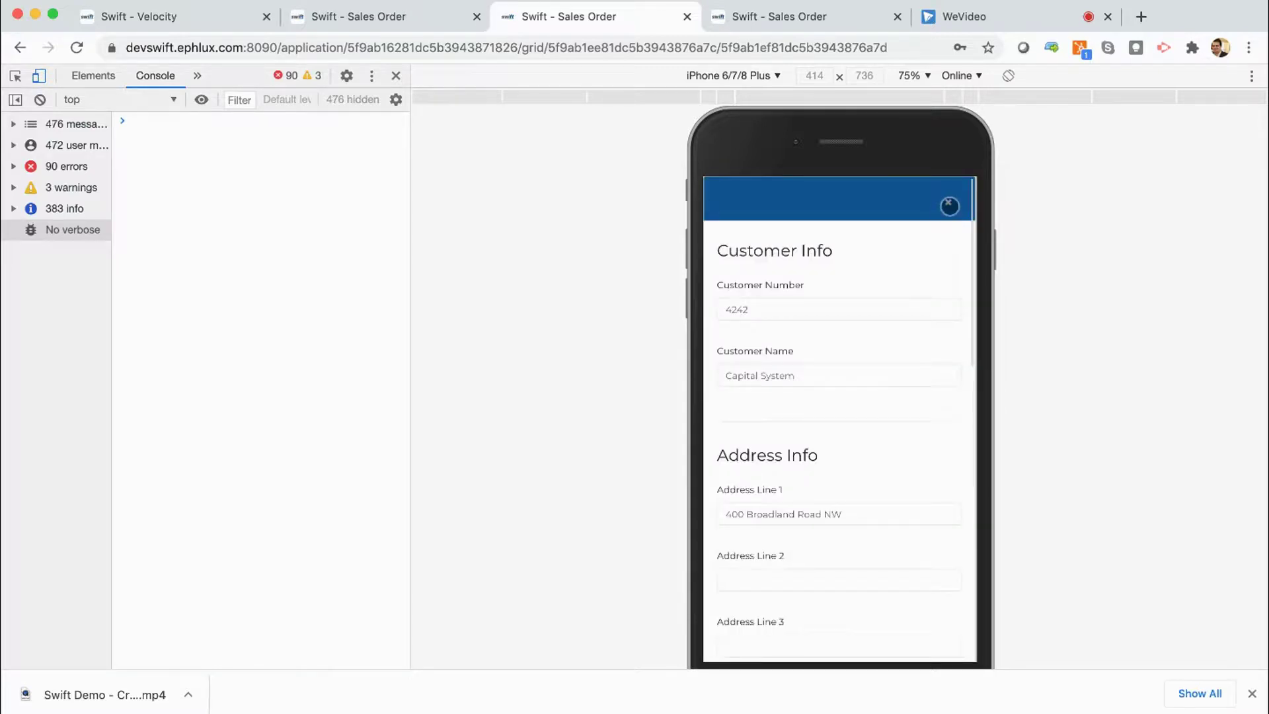
click(727, 563)
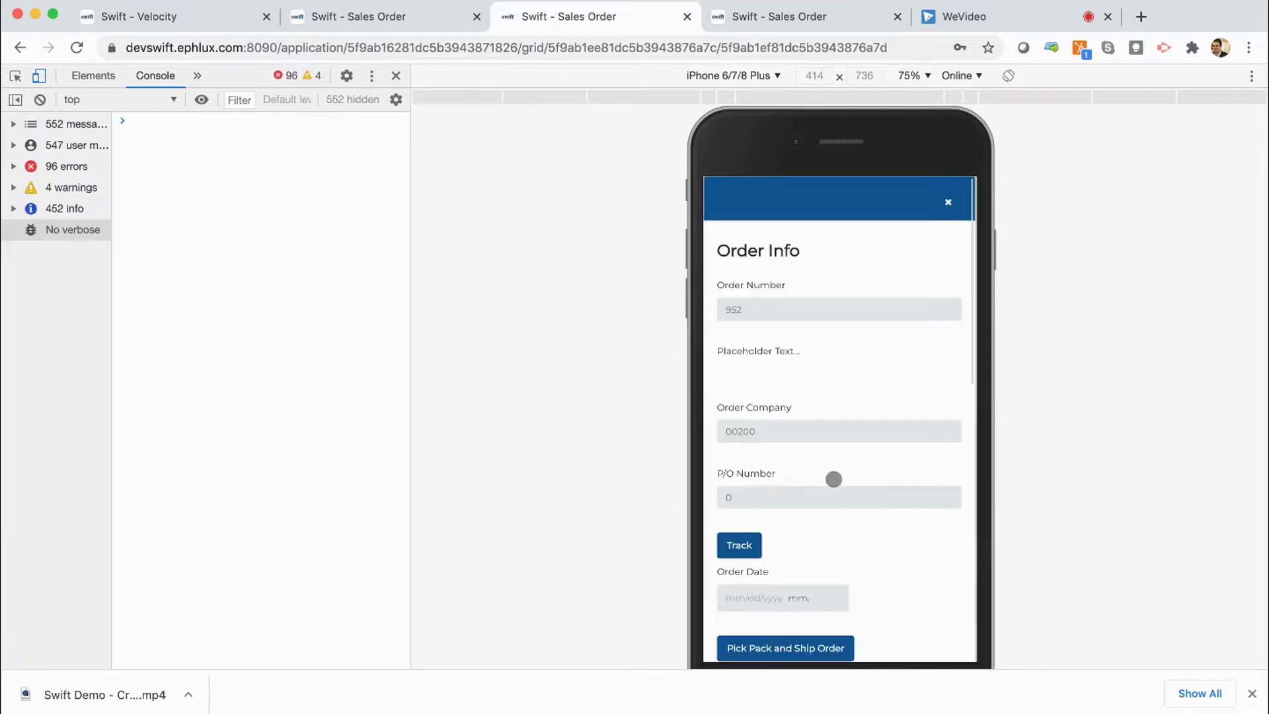
scroll(834, 478, down, 1)
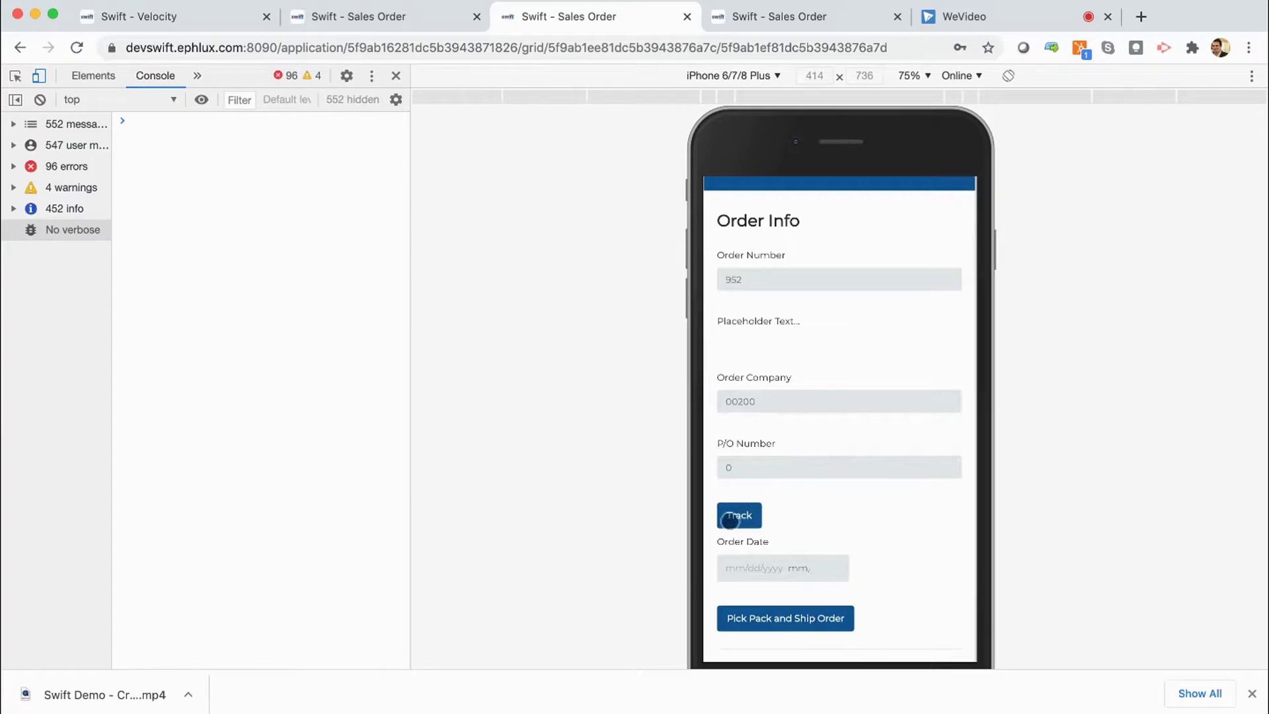
Step: Run the Track button on order 952 in the phone preview, close the order detail and dismiss the Sales Order Detail notification
click(751, 518)
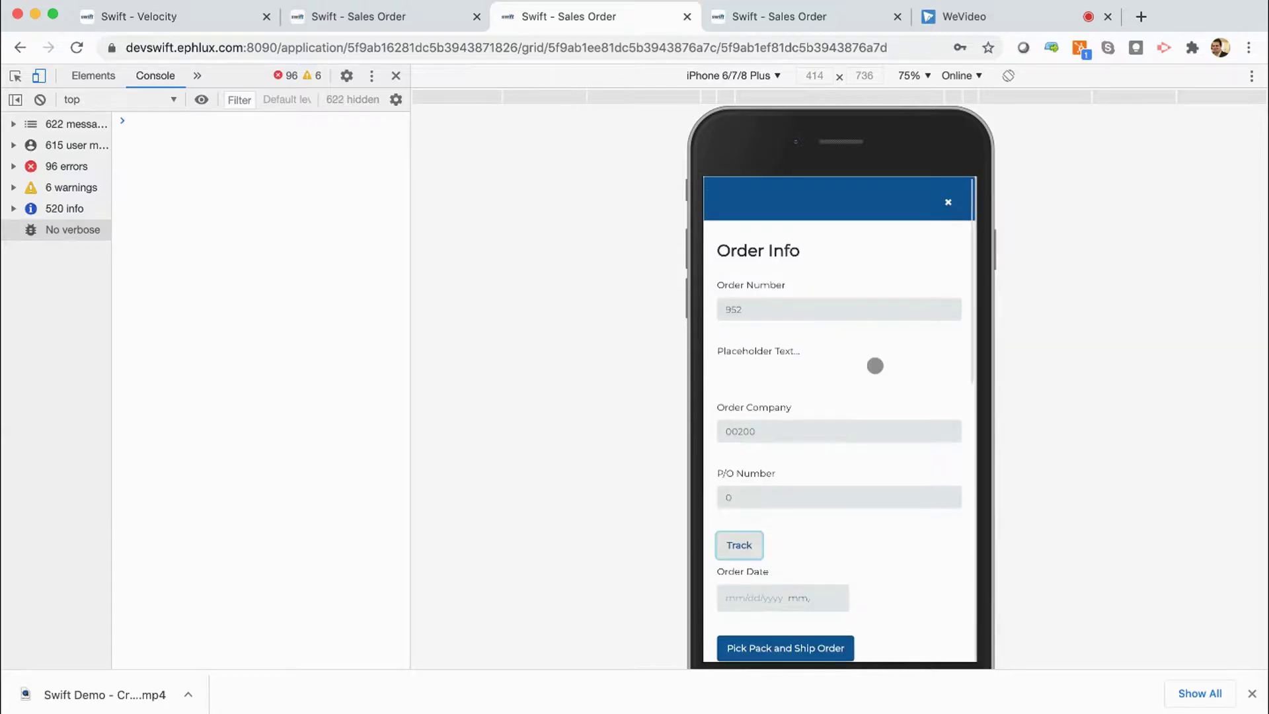
click(952, 195)
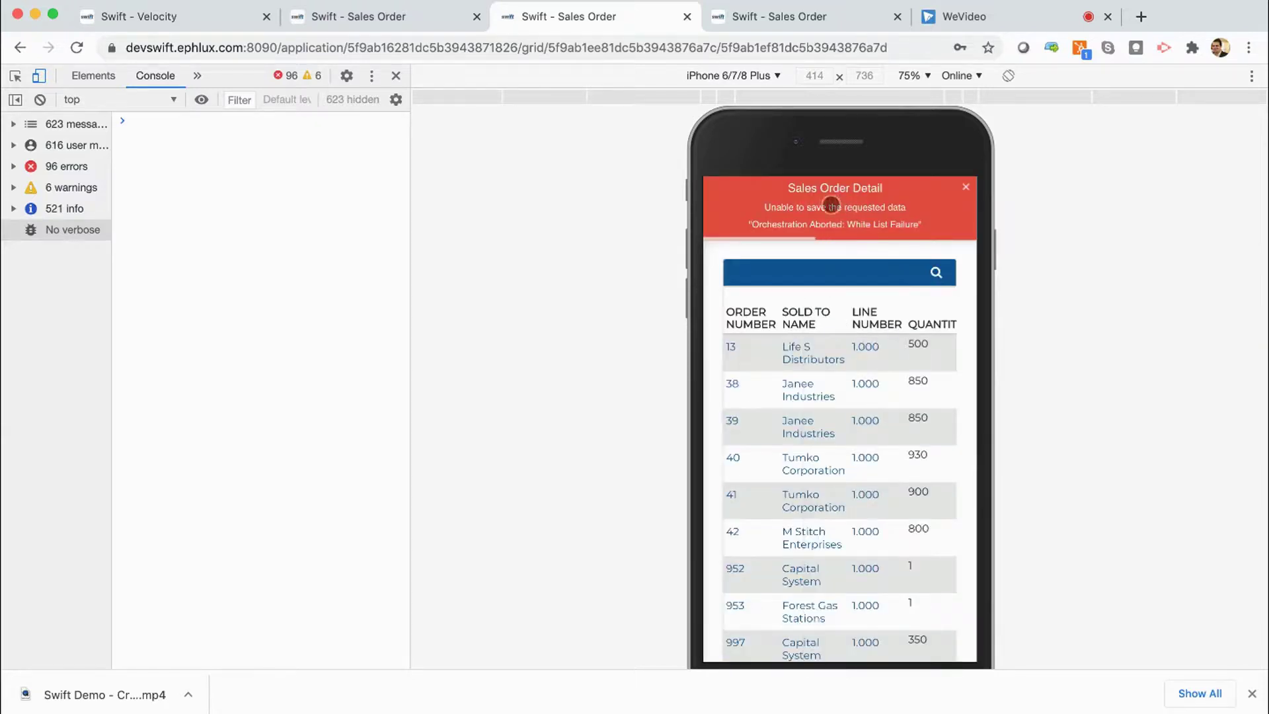
click(964, 190)
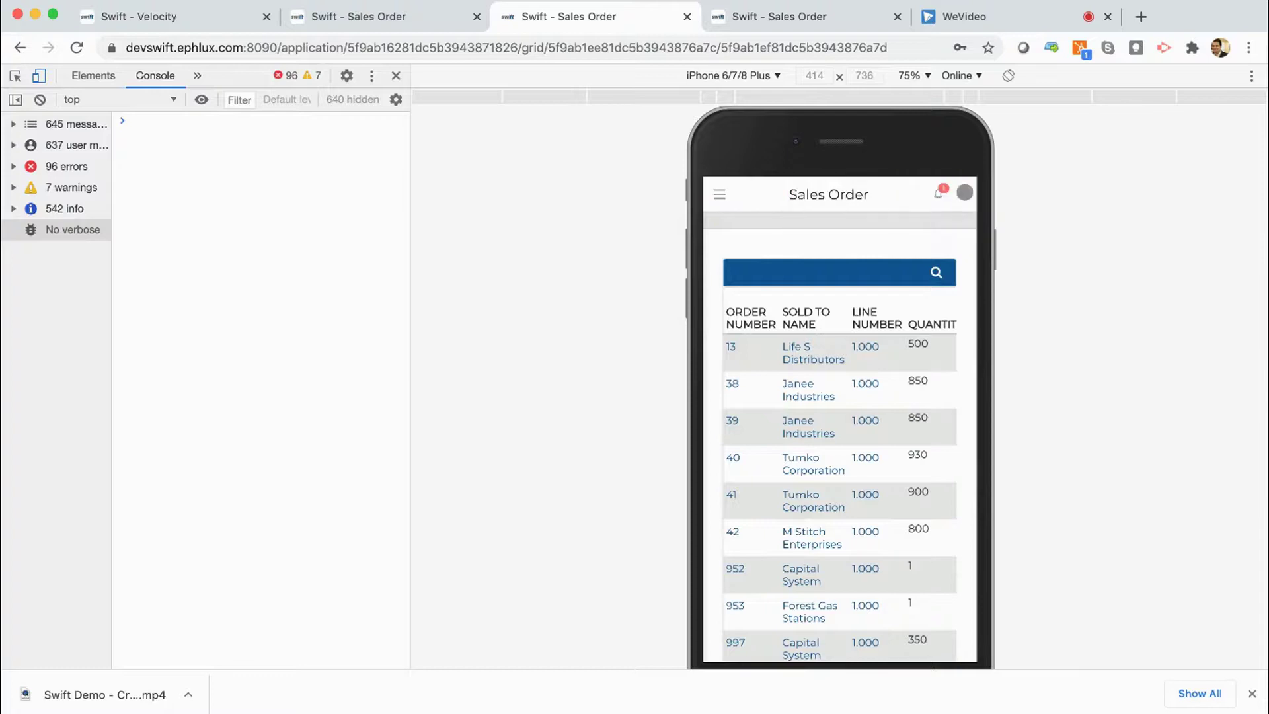
Step: Switch to the iPad preview, open the first order 997 to view its detail form with the Track button, and close it
click(819, 23)
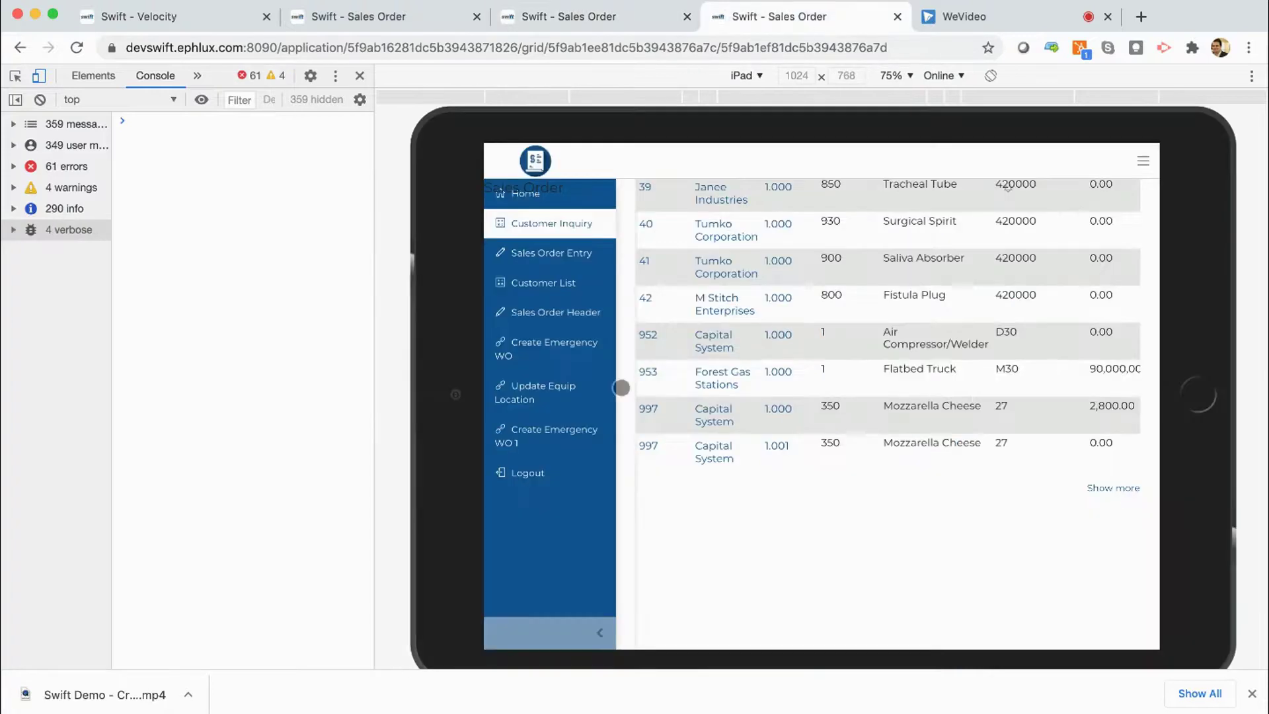
click(648, 405)
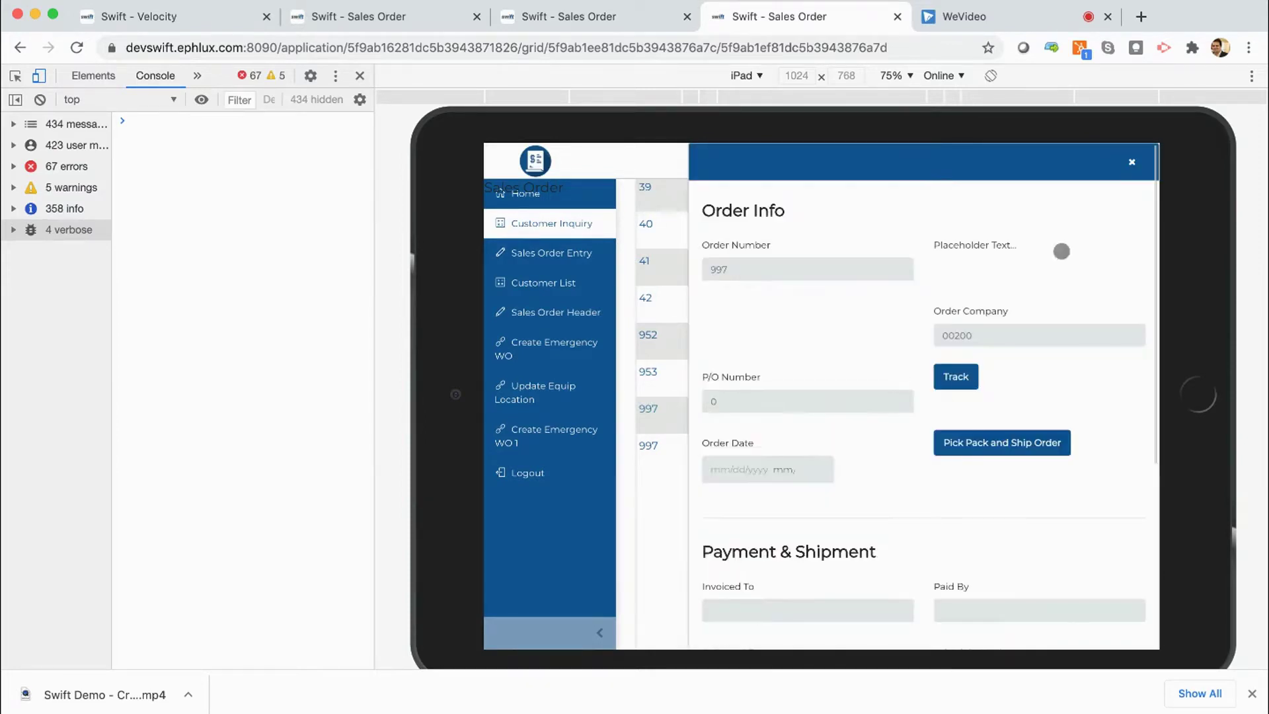
click(1131, 162)
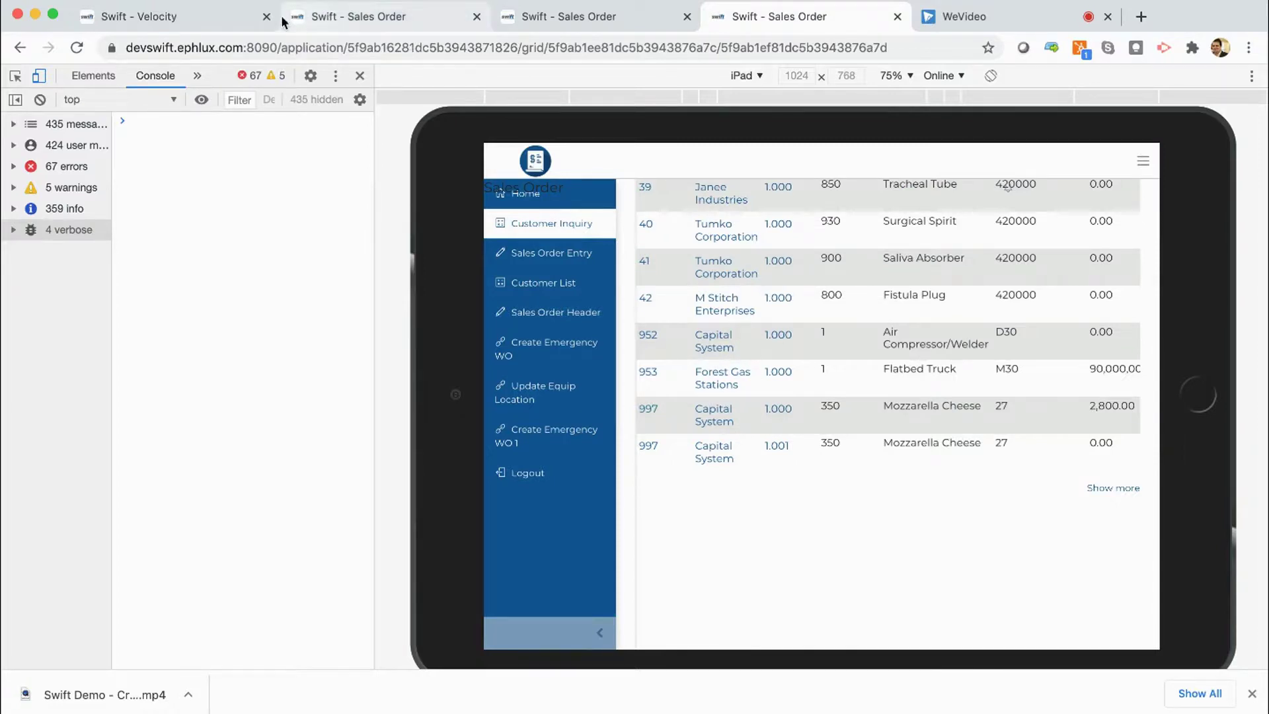
Step: Return to the form designer, open the Track button's settings and set its action to Other System to examine the REST options
click(205, 20)
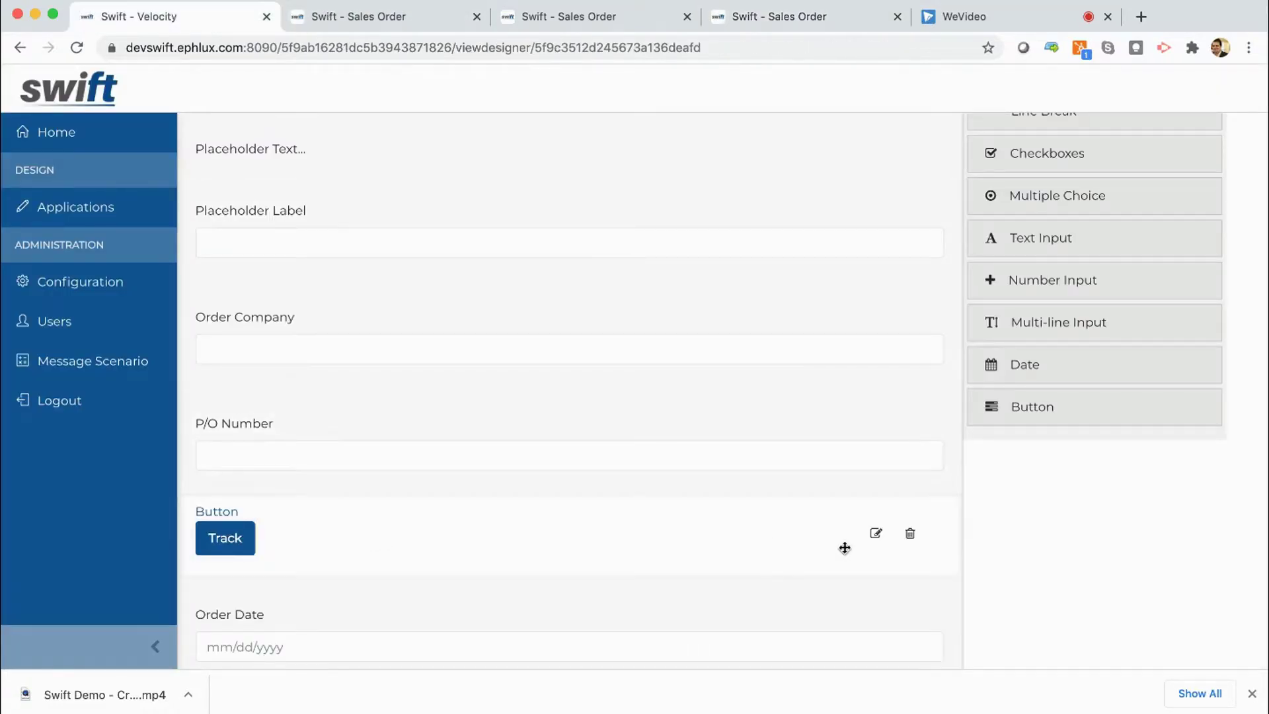
click(875, 533)
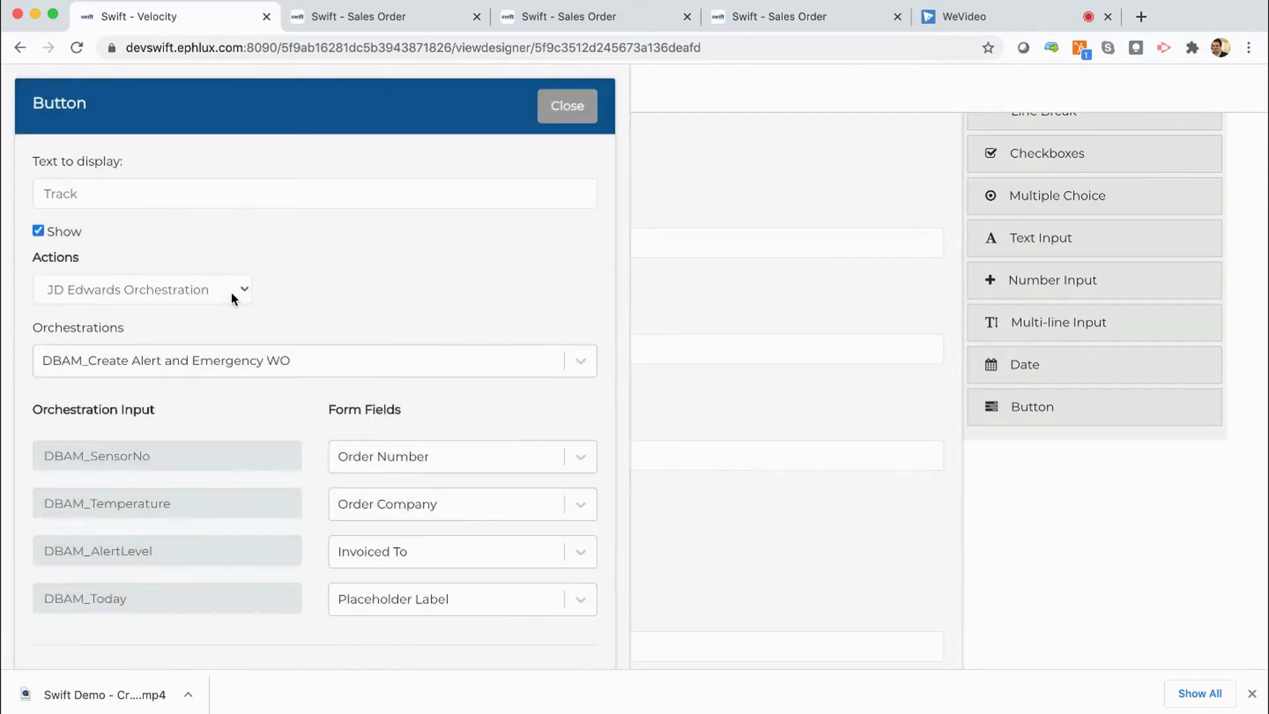
click(232, 291)
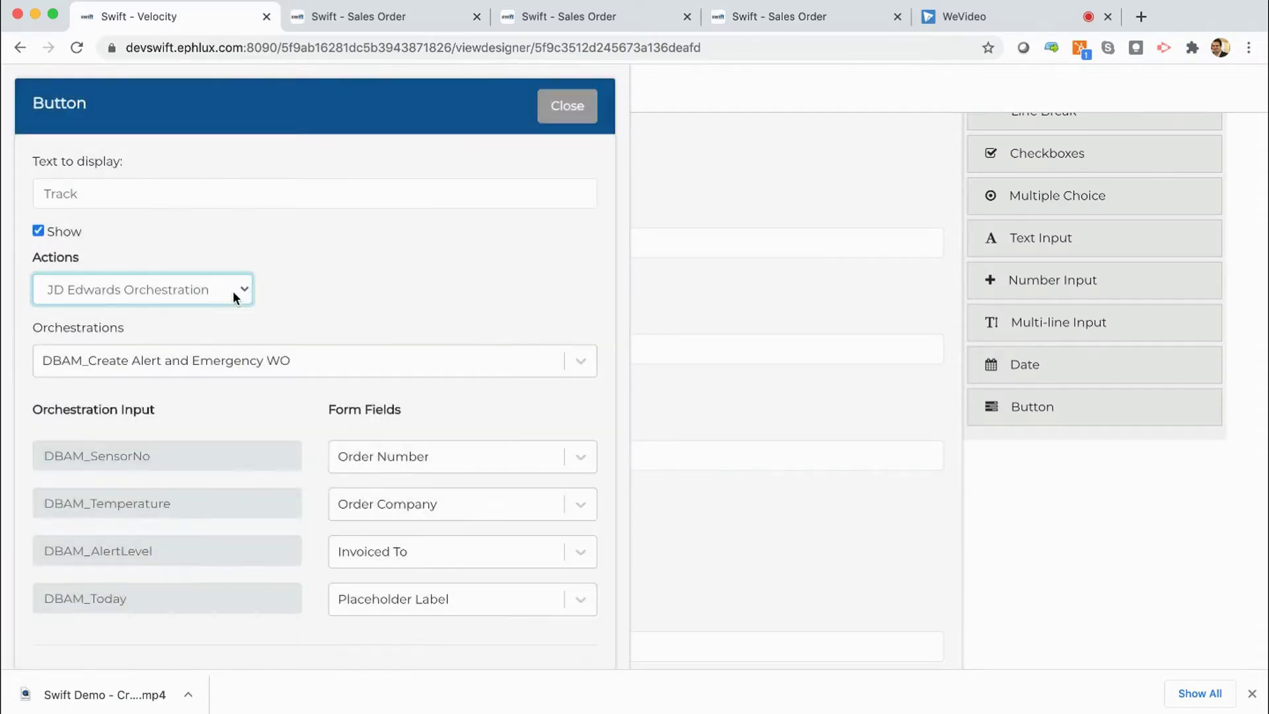
click(166, 308)
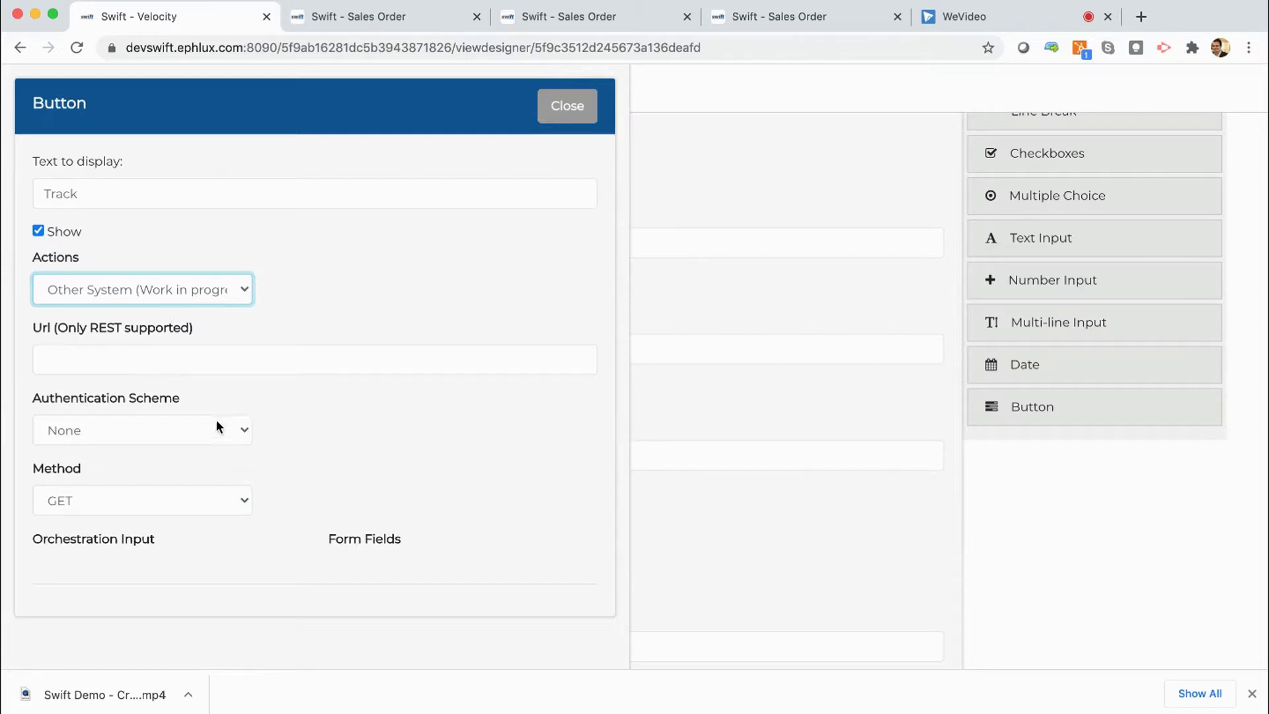
click(224, 363)
click(353, 411)
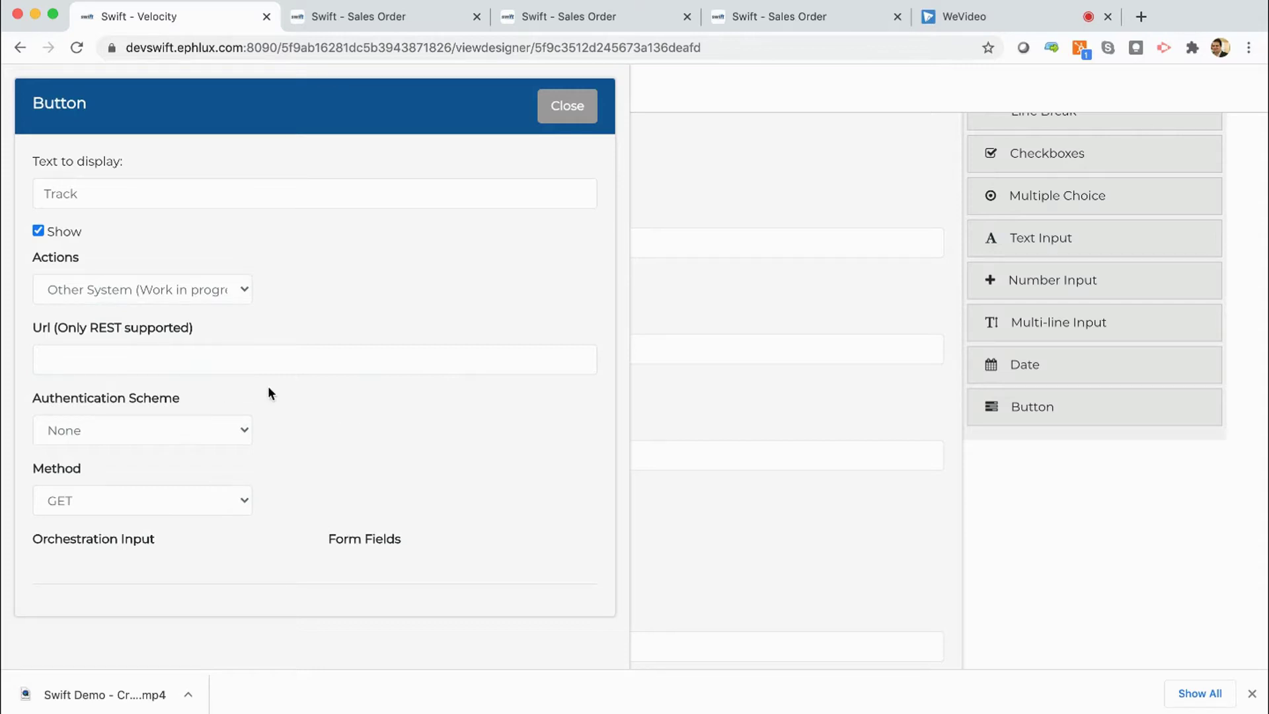
Step: Try the Url action for the Track button, set the action to JD Edwards EnterpriseOne, and close the button's settings
click(233, 289)
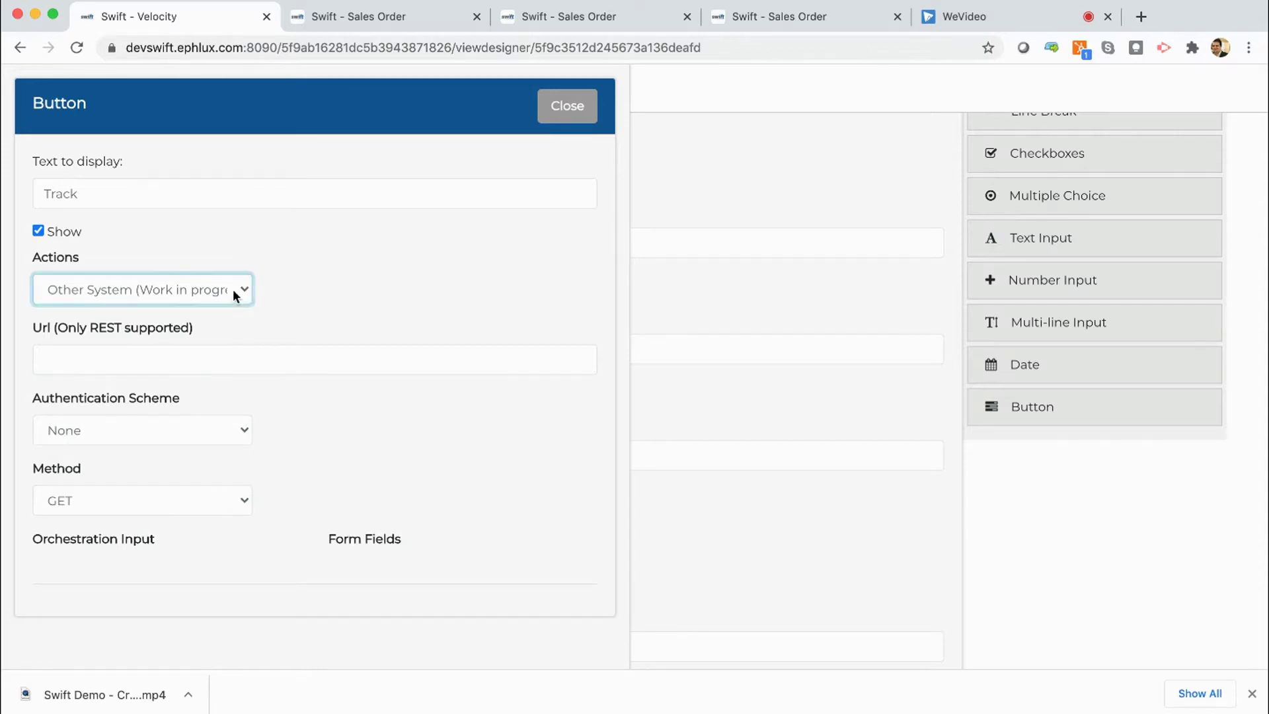
click(175, 306)
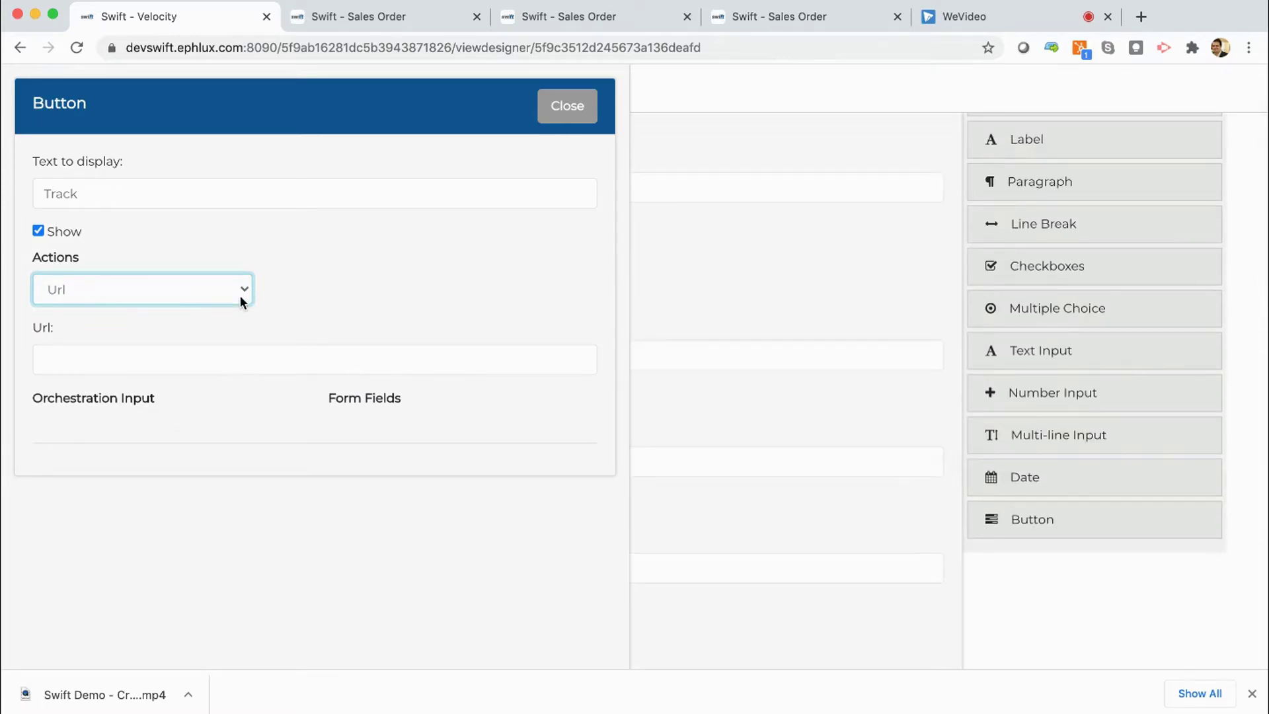
click(196, 240)
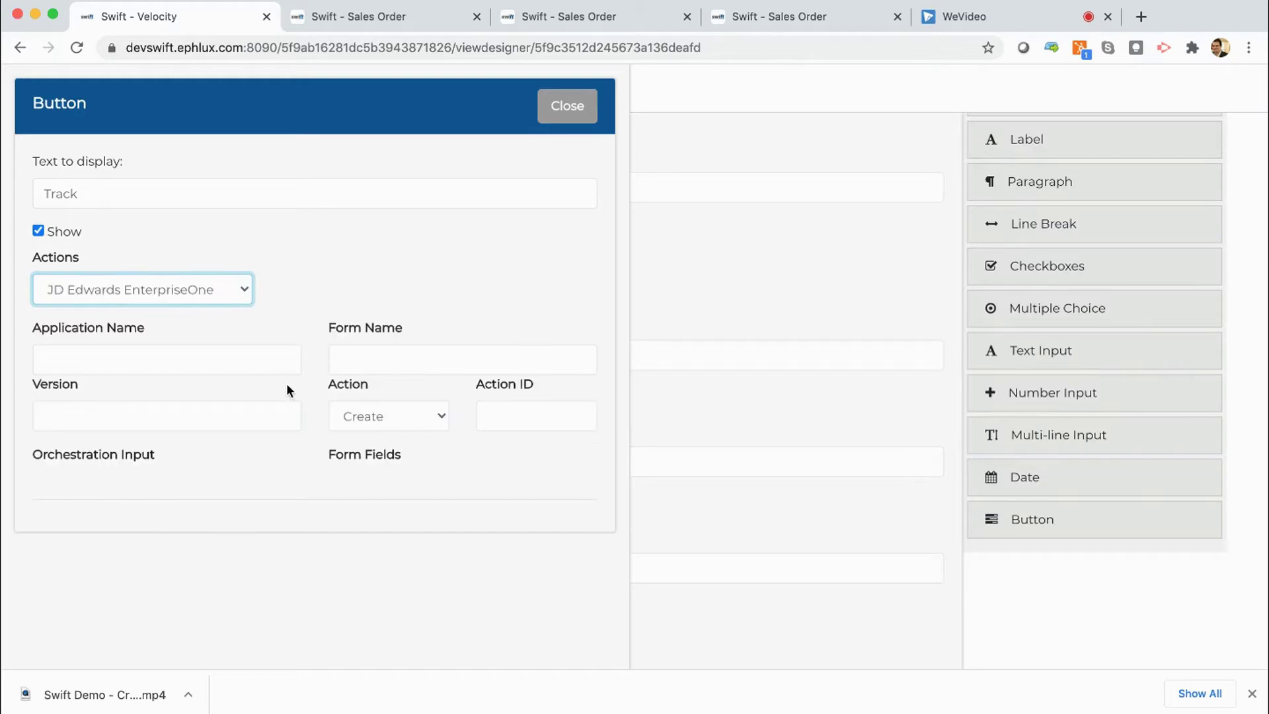
scroll(287, 384, up, 2)
click(574, 120)
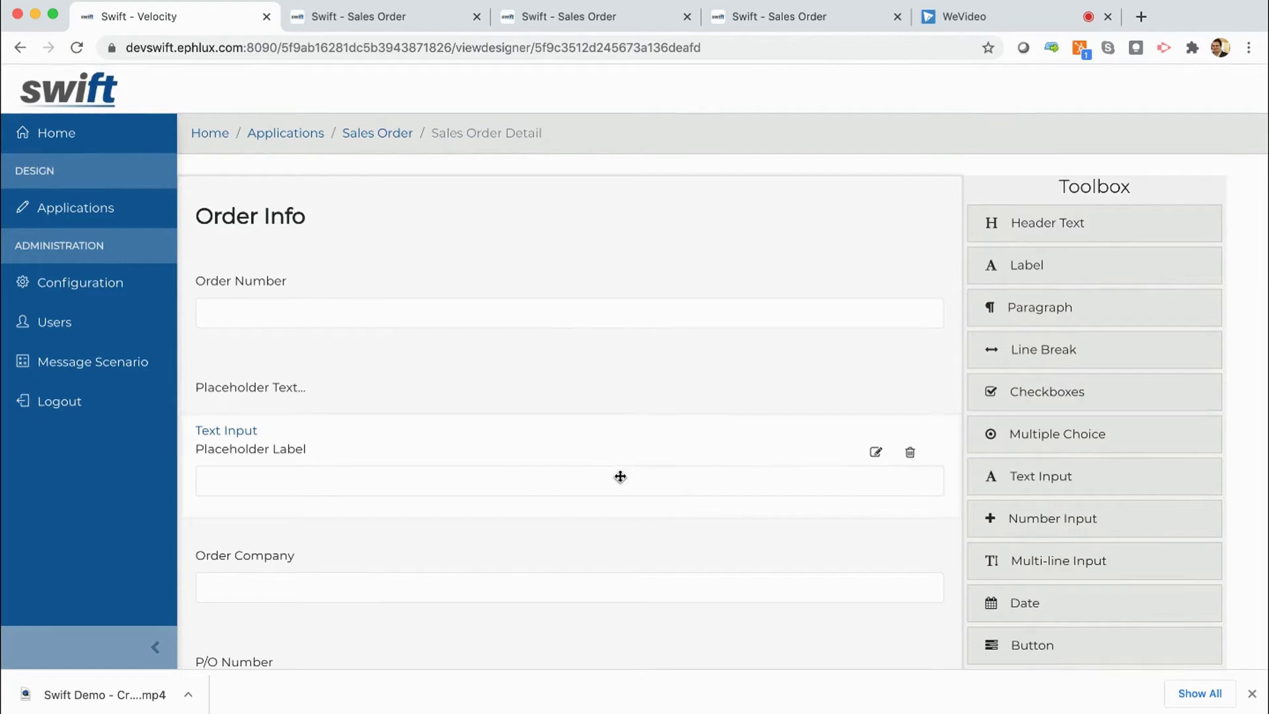
Step: Open the Customer Inquiry form of the Sales Order application and examine its grid columns and view page mappings
click(102, 227)
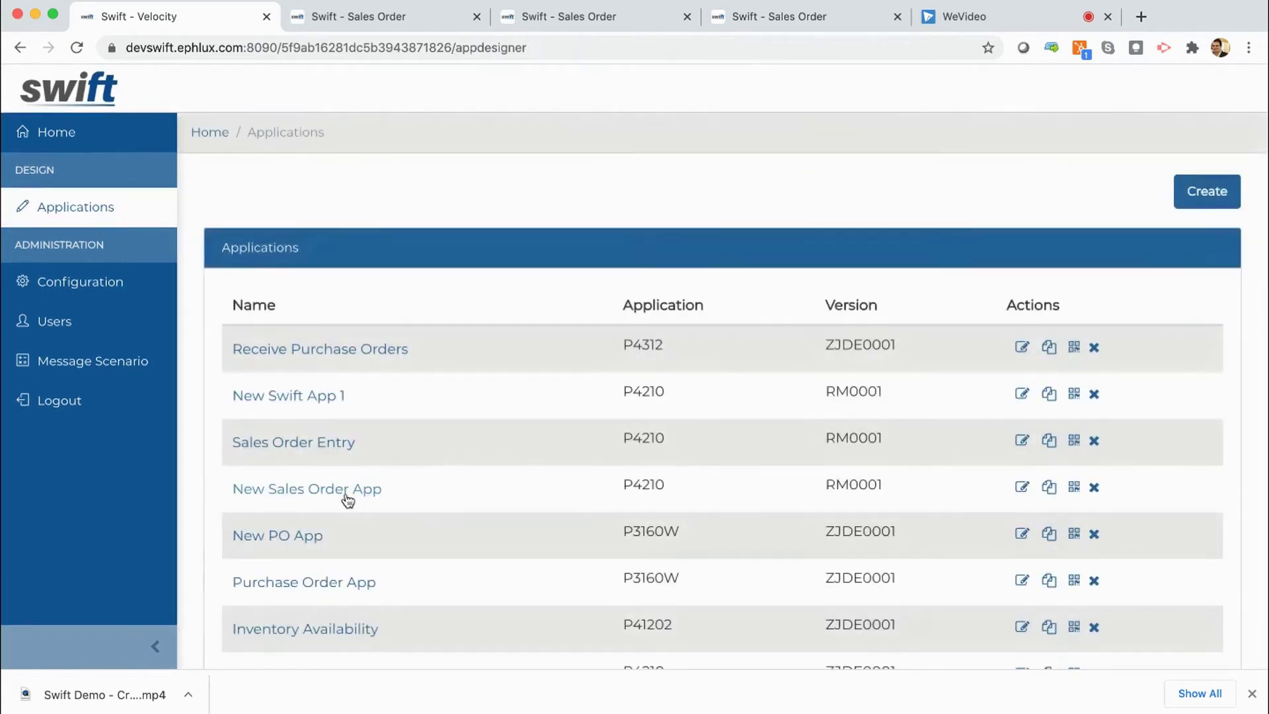
scroll(345, 502, down, 3)
click(294, 554)
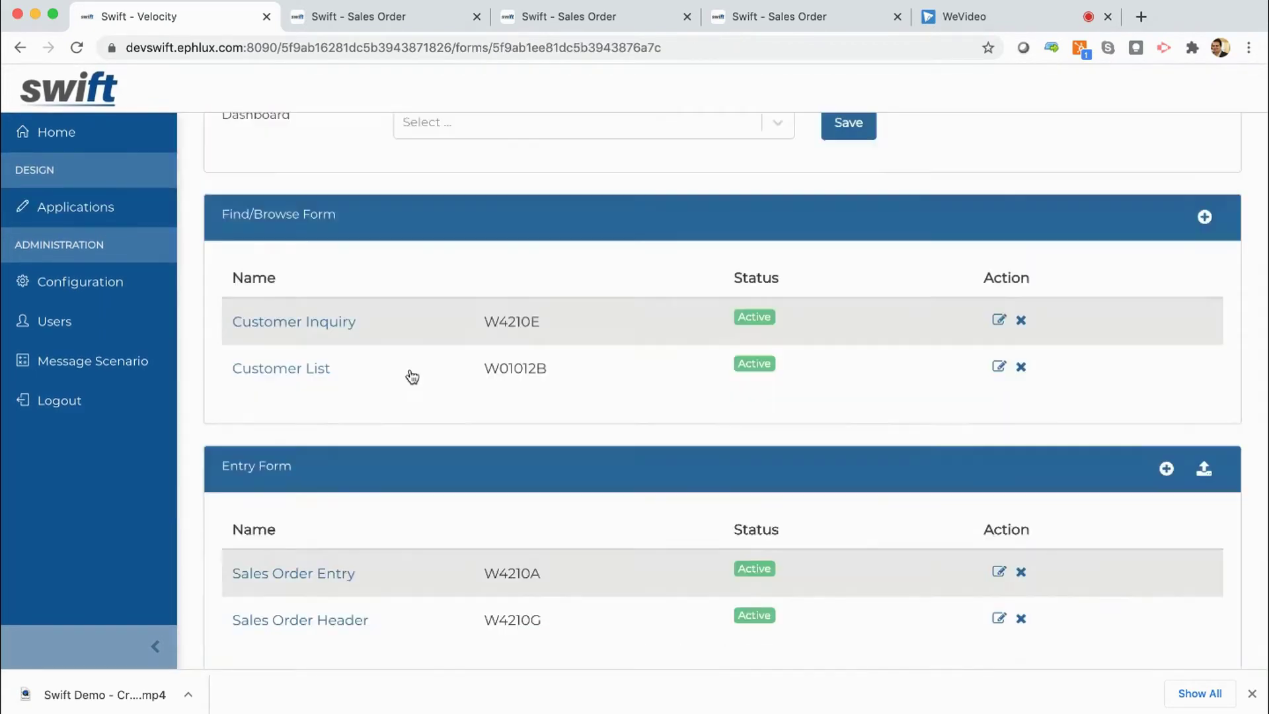
scroll(410, 375, up, 2)
click(306, 448)
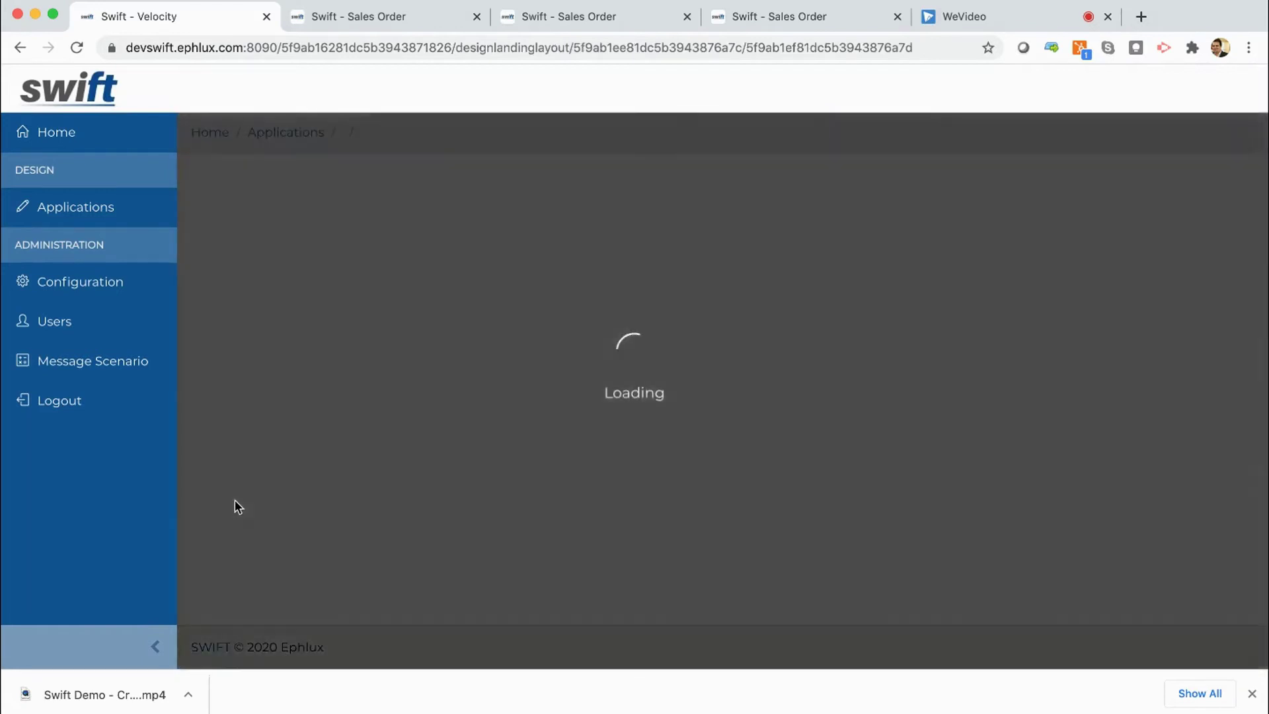
scroll(208, 552, down, 6)
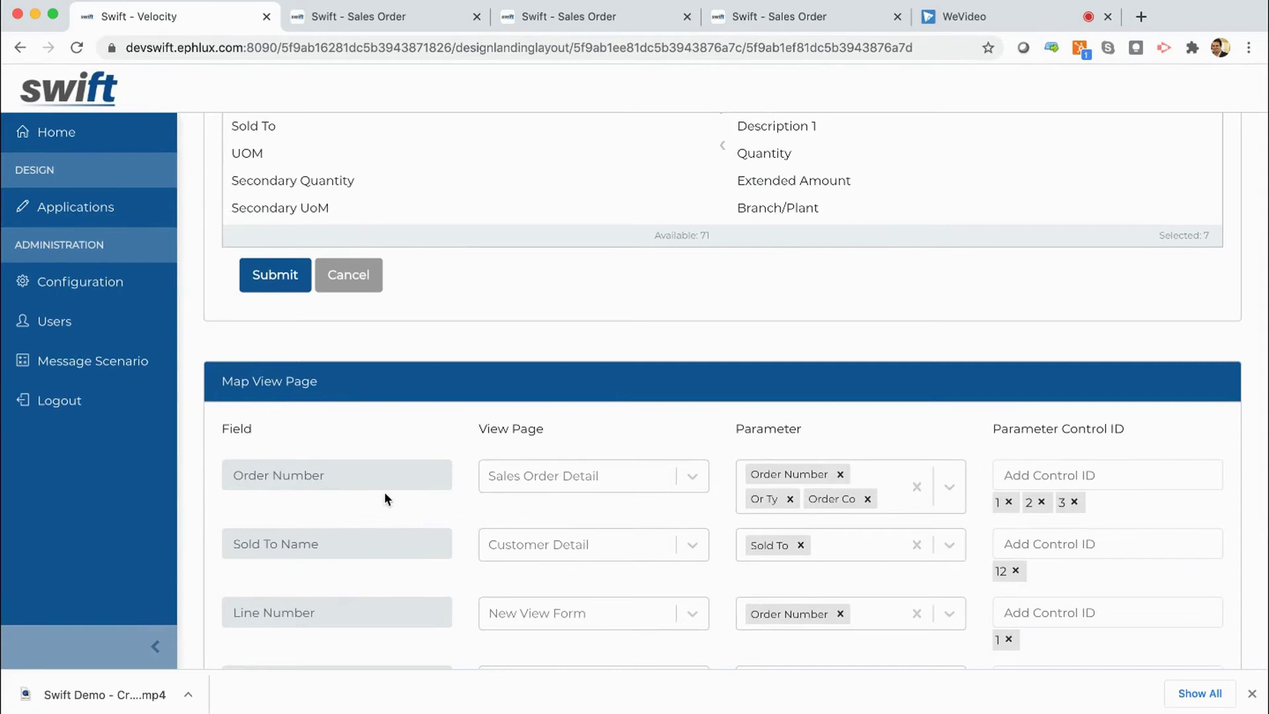
scroll(472, 500, up, 5)
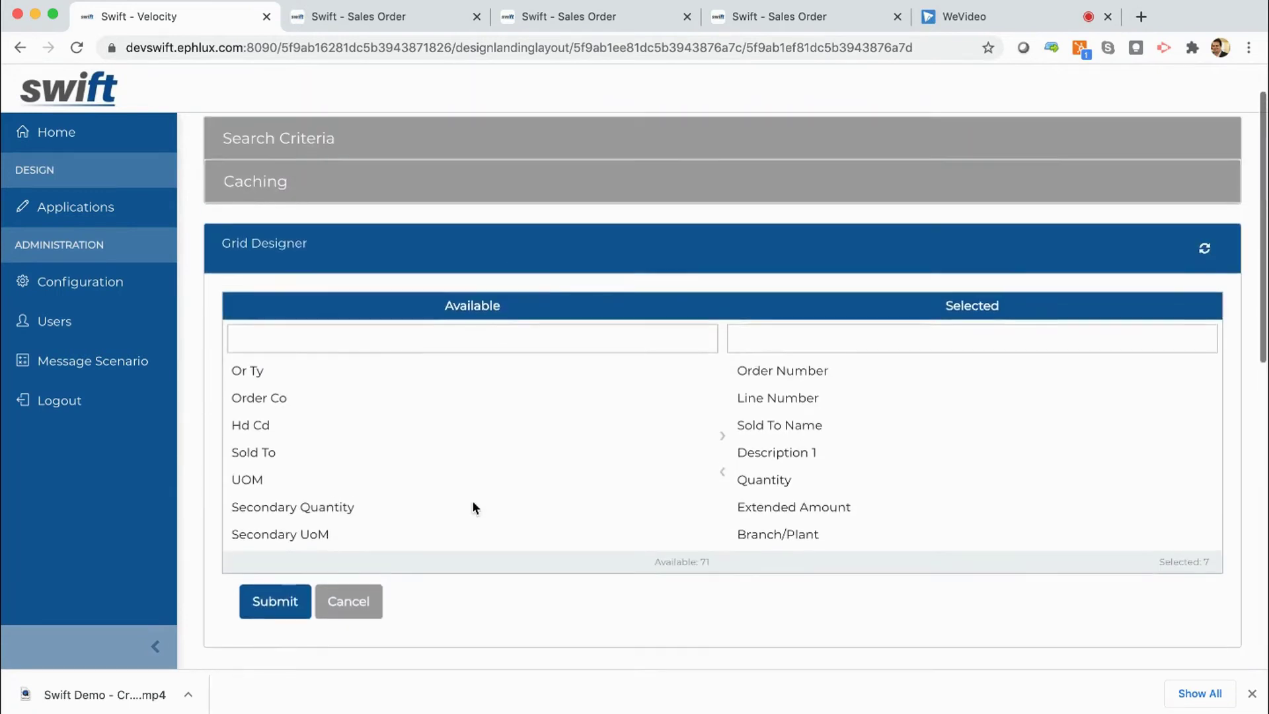